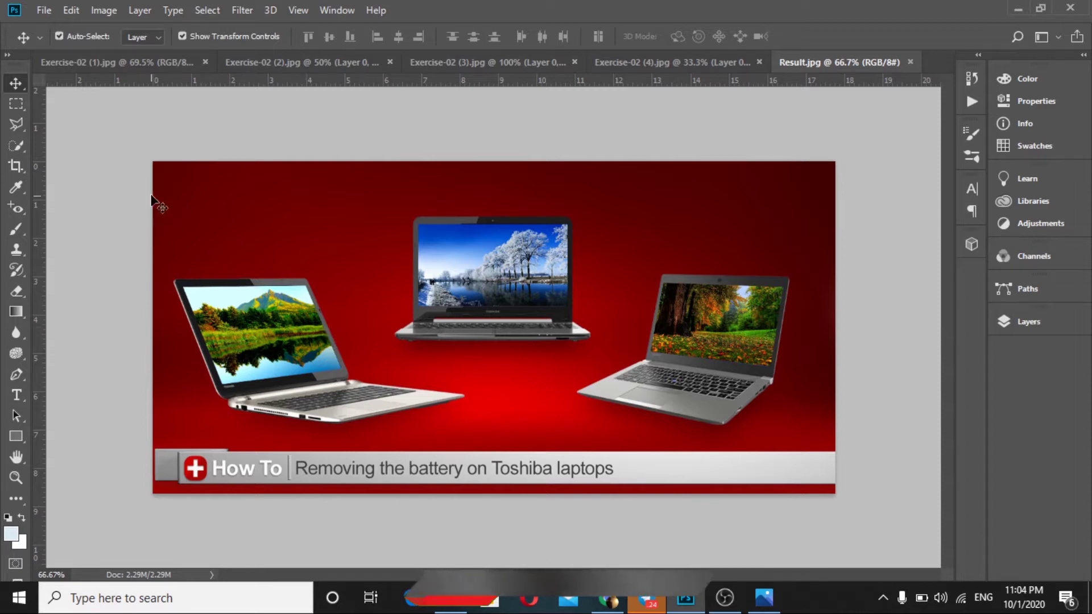
- Compare Result.jpg with the original Exercise-02 (1) banner and source photos, ending on Exercise-02 (2)
left_click(98, 62)
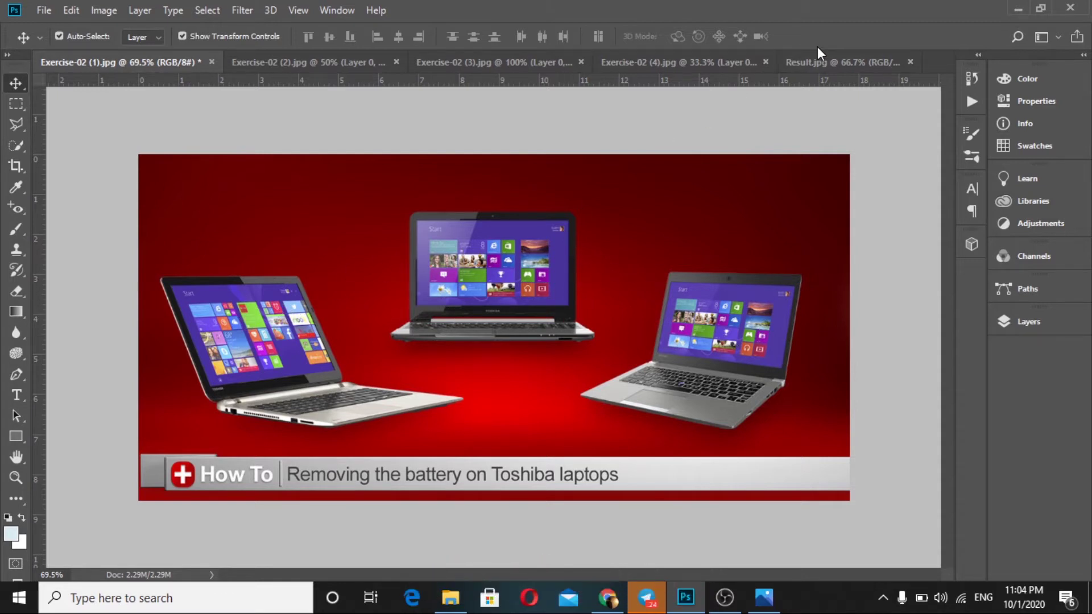
left_click(814, 62)
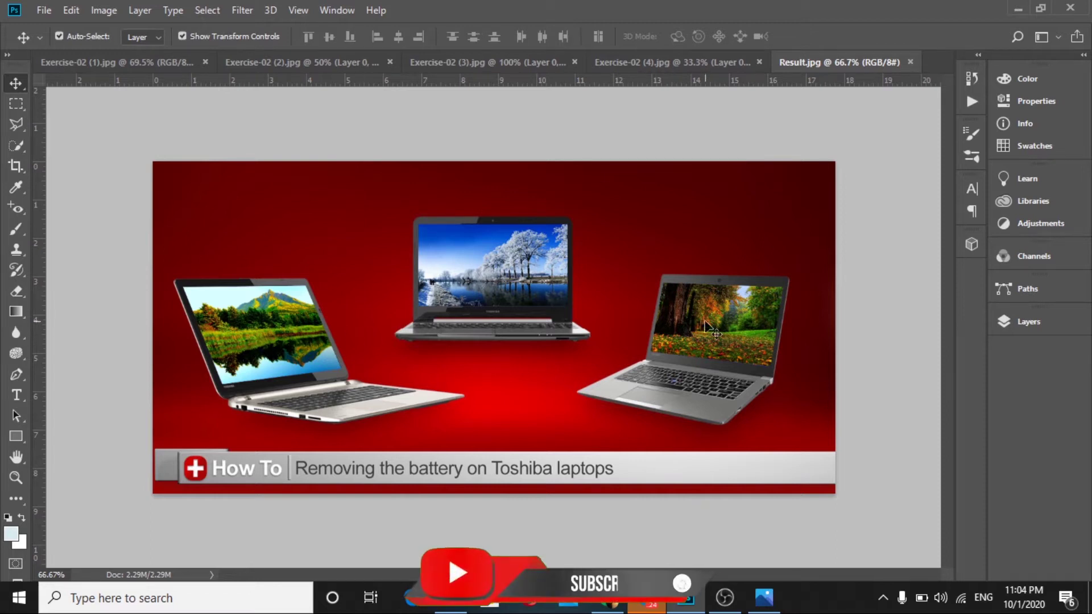
left_click(531, 65)
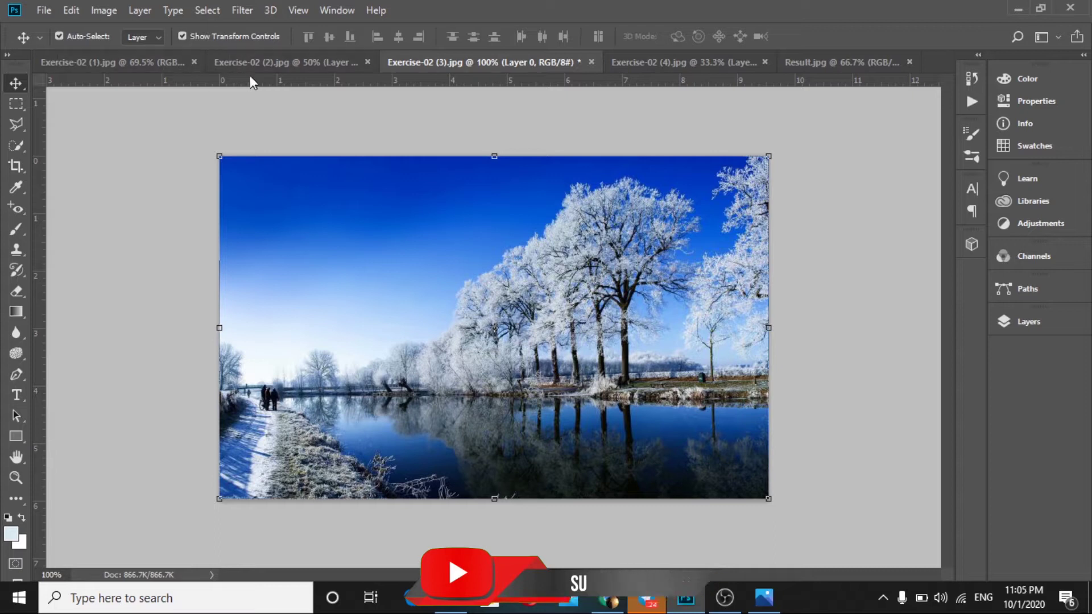
left_click(126, 76)
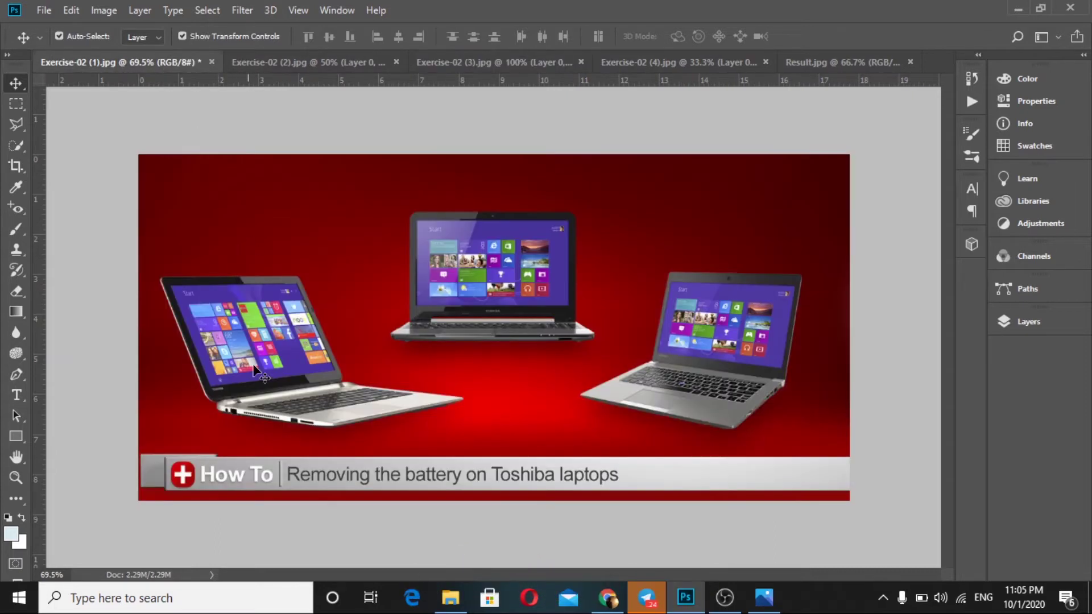
left_click(804, 67)
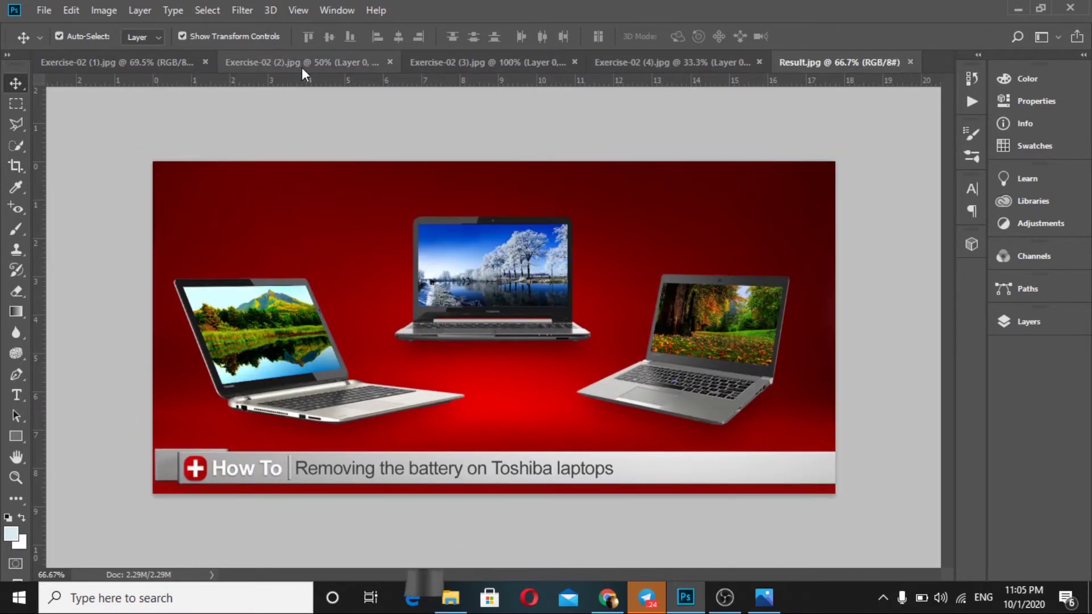
left_click(292, 67)
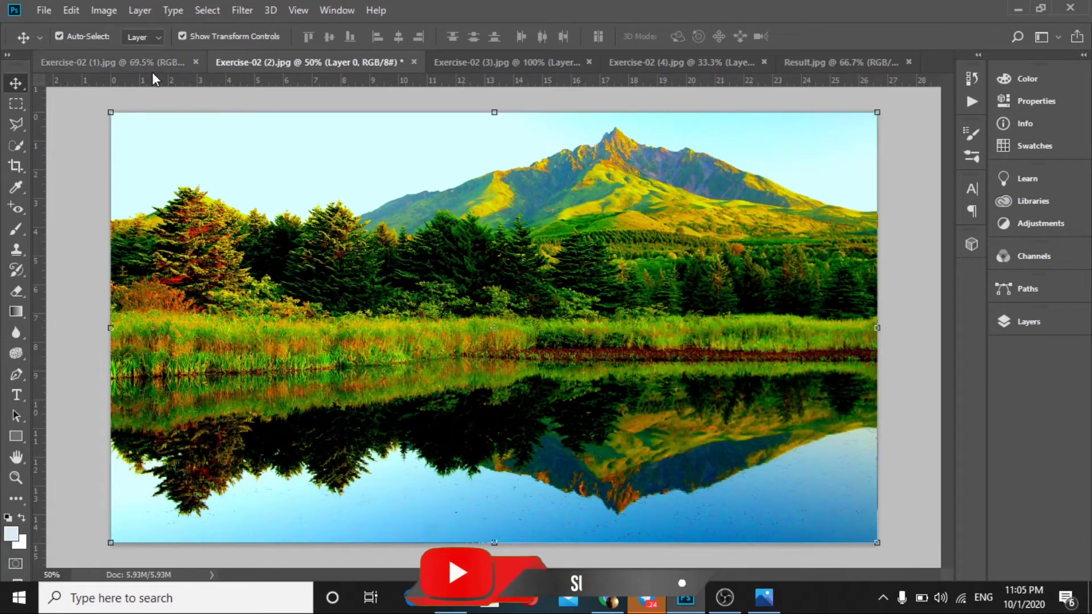
left_click(142, 61)
left_click(310, 62)
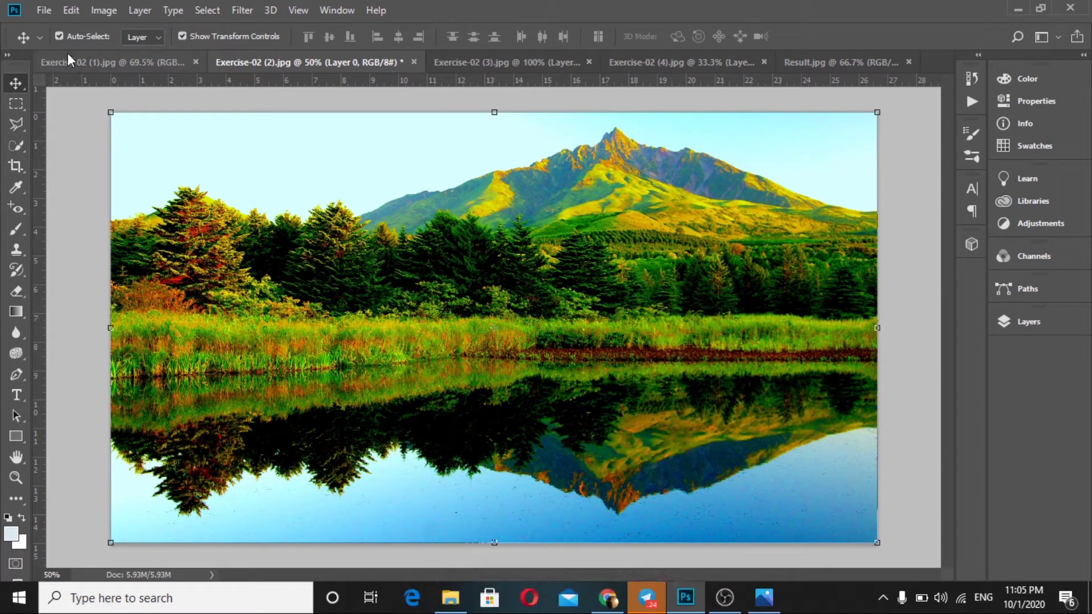
left_click(86, 62)
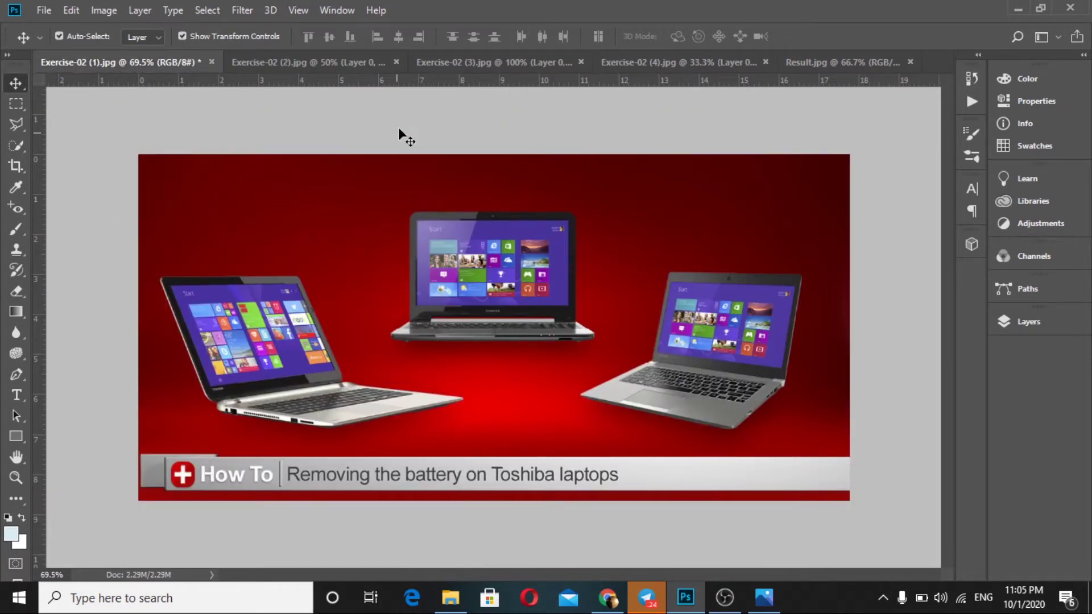
left_click(330, 63)
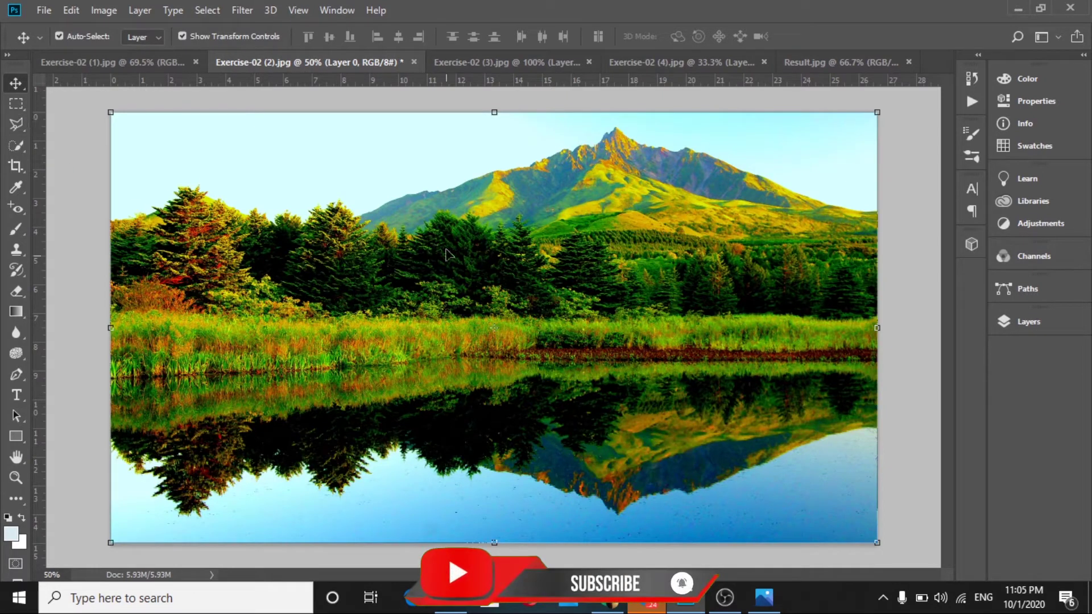
- Show the Layers panel, toggle Lock All on and off for Layer 0, and begin moving it
left_click(1030, 307)
right_click(932, 311)
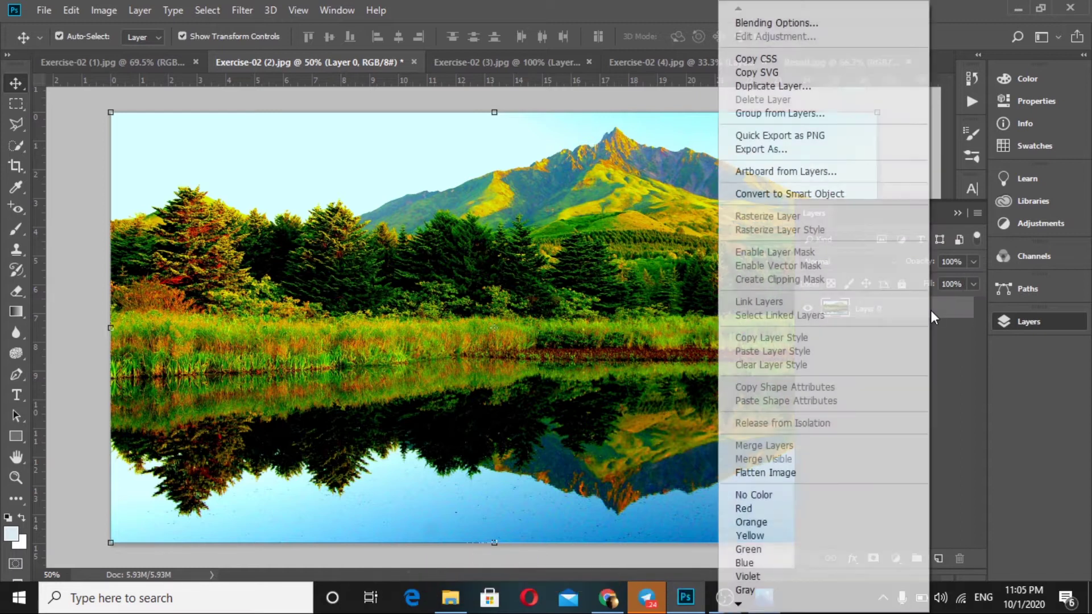
left_click(921, 317)
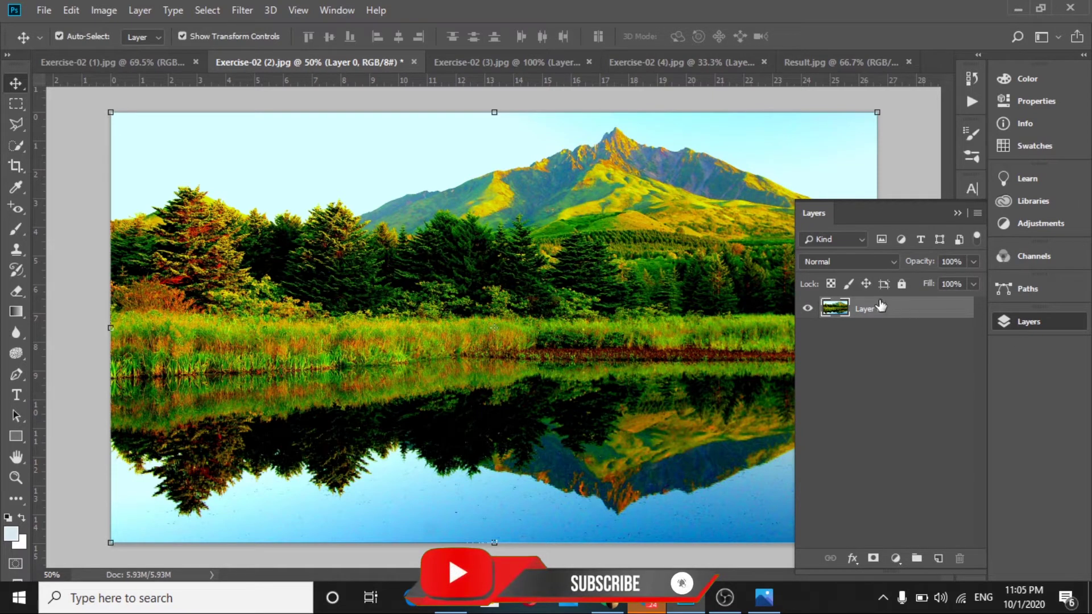
left_click(901, 285)
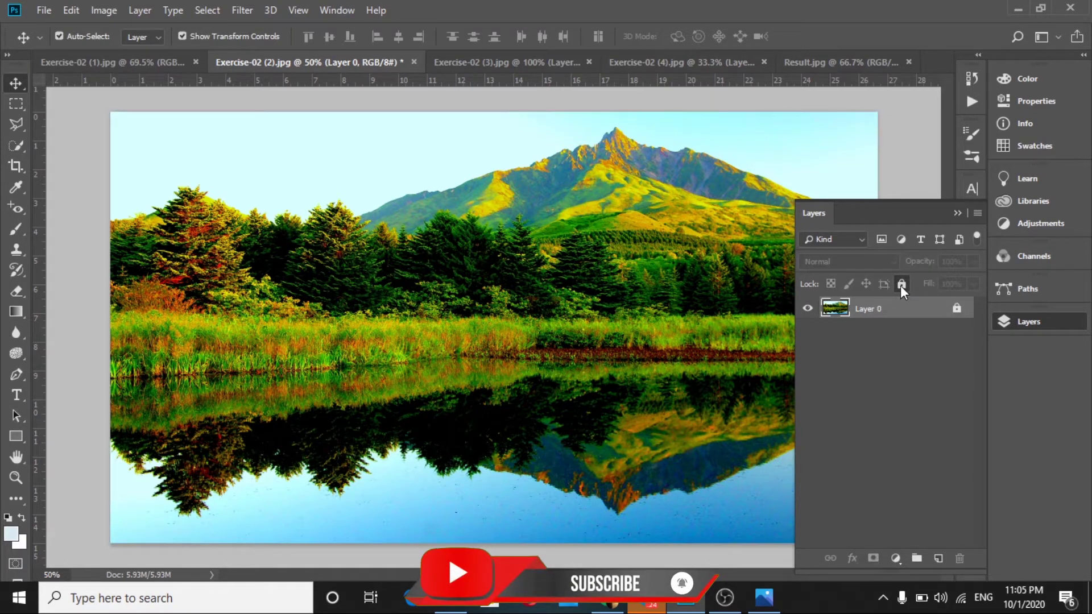
left_click(957, 309)
left_click_drag(313, 222, 401, 245)
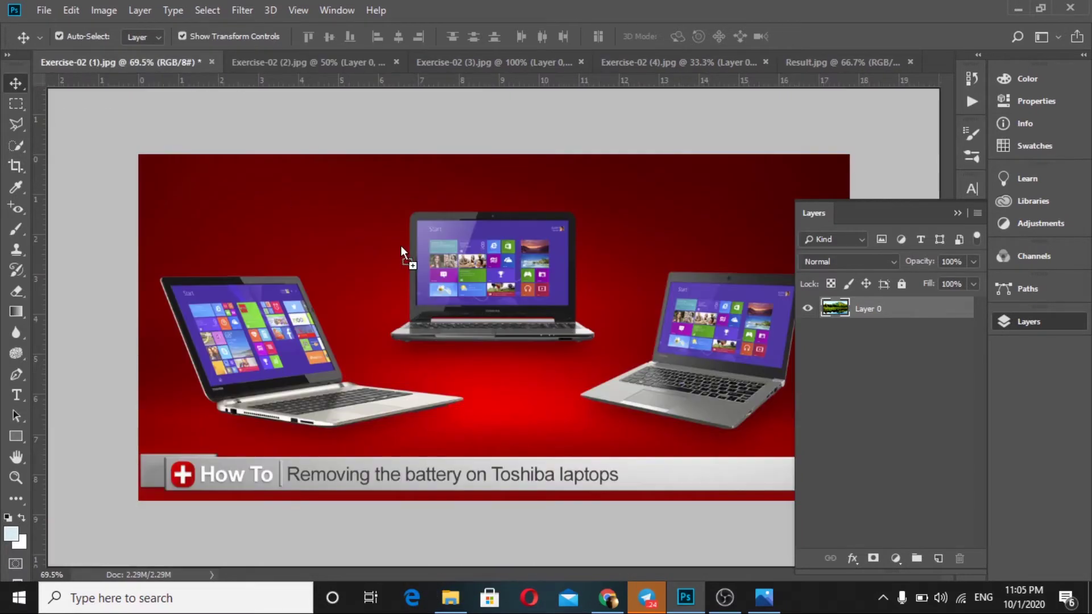
- Drop the mountain lake photo into the laptop banner as Layer 1 and scale it down
left_click_drag(303, 278, 339, 293)
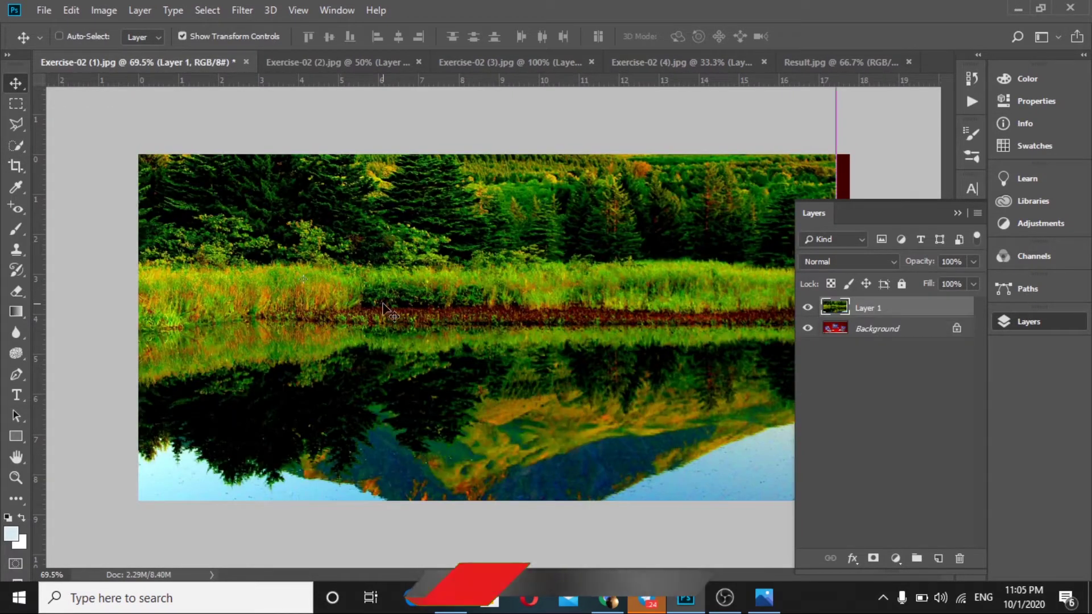
scroll(423, 282, "down", 5)
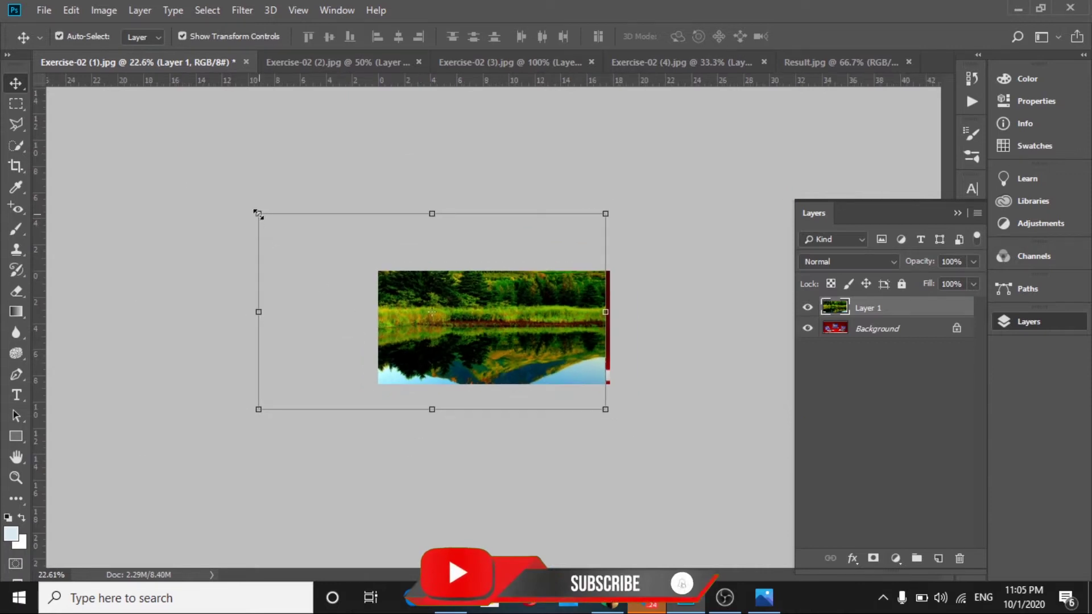
left_click_drag(254, 211, 400, 336)
left_click(519, 361, "ctrl")
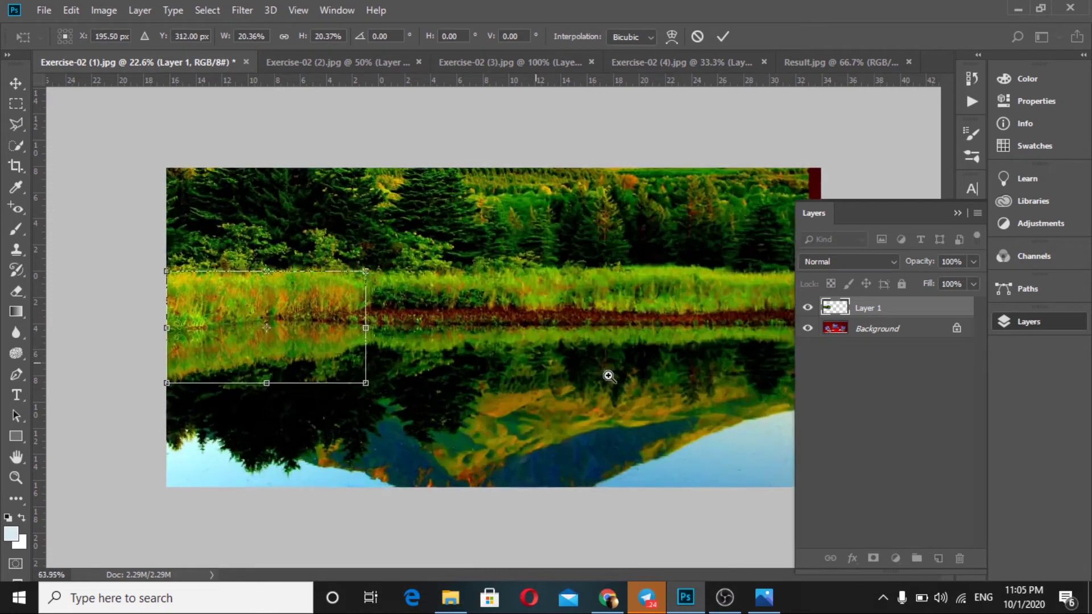
left_click_drag(278, 338, 301, 338)
- Shrink the landscape to about 16% over the left laptop's screen and commit the transform
left_click_drag(398, 356, 488, 370)
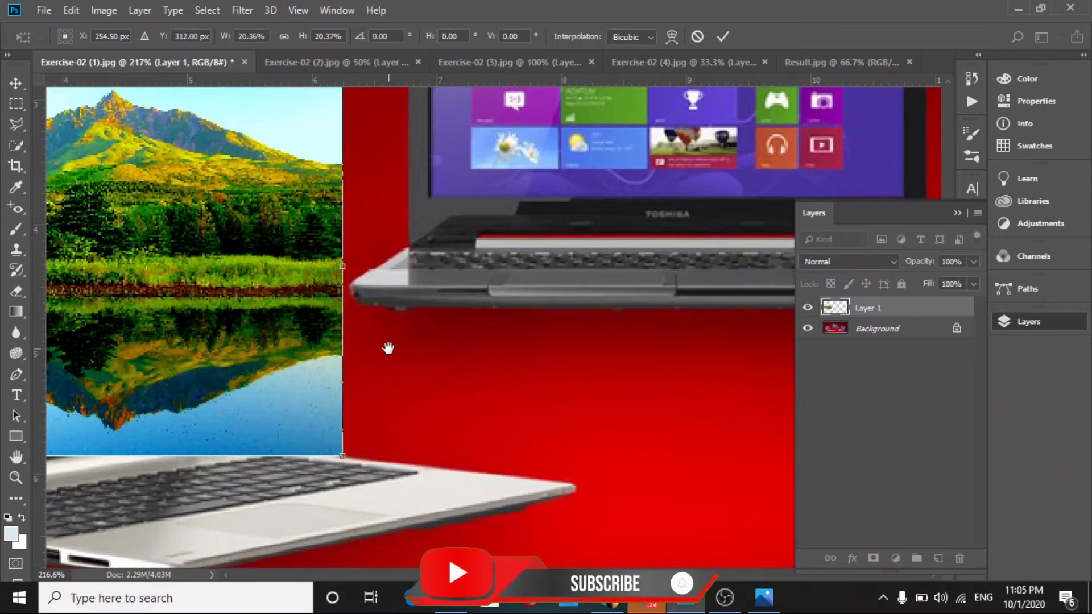
left_click_drag(388, 349, 749, 386)
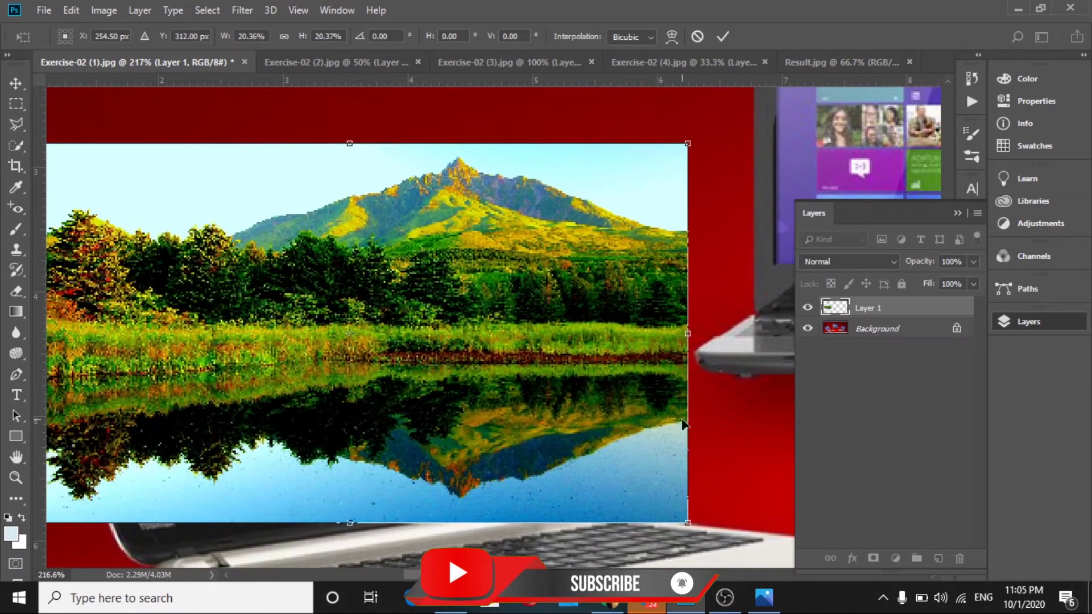
scroll(716, 429, "left", 3)
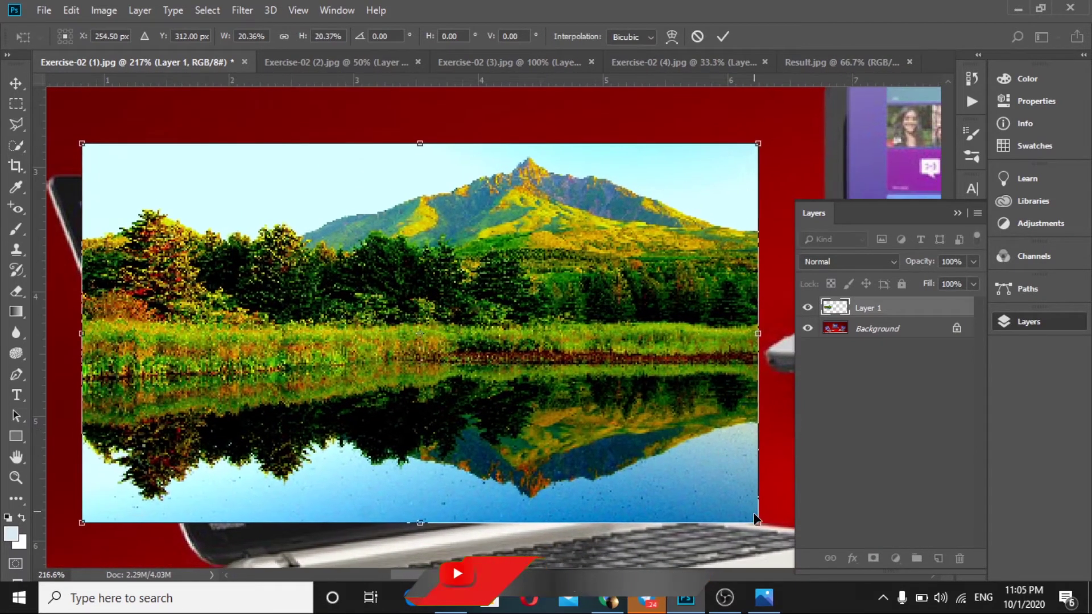
left_click_drag(747, 516, 616, 442)
left_click_drag(347, 305, 349, 333)
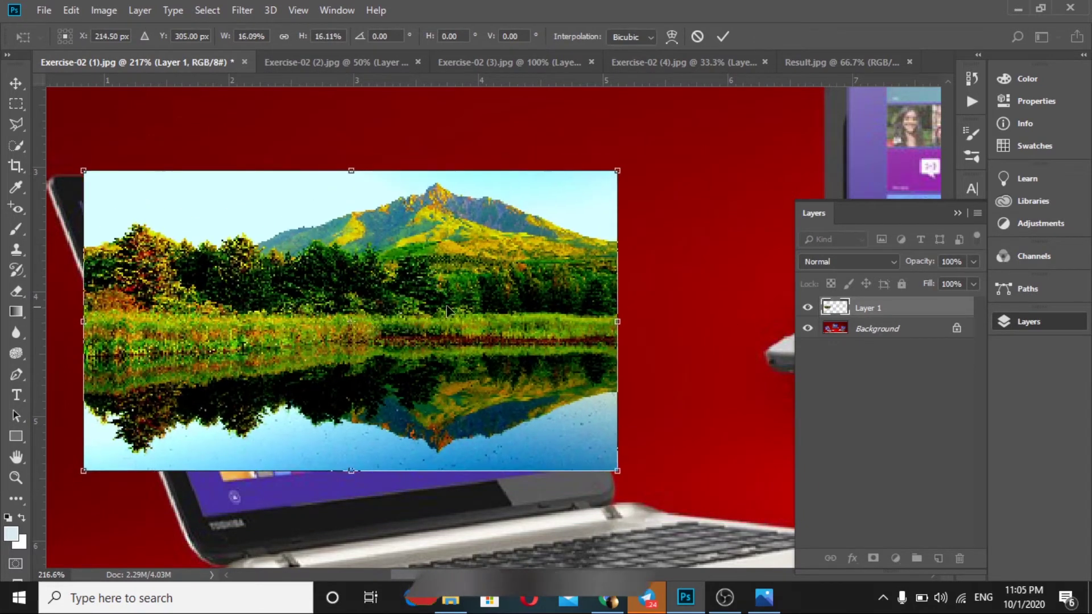
left_click(720, 36)
- Select the mountain lake layer and start a Distort free transform on it
left_click(652, 144)
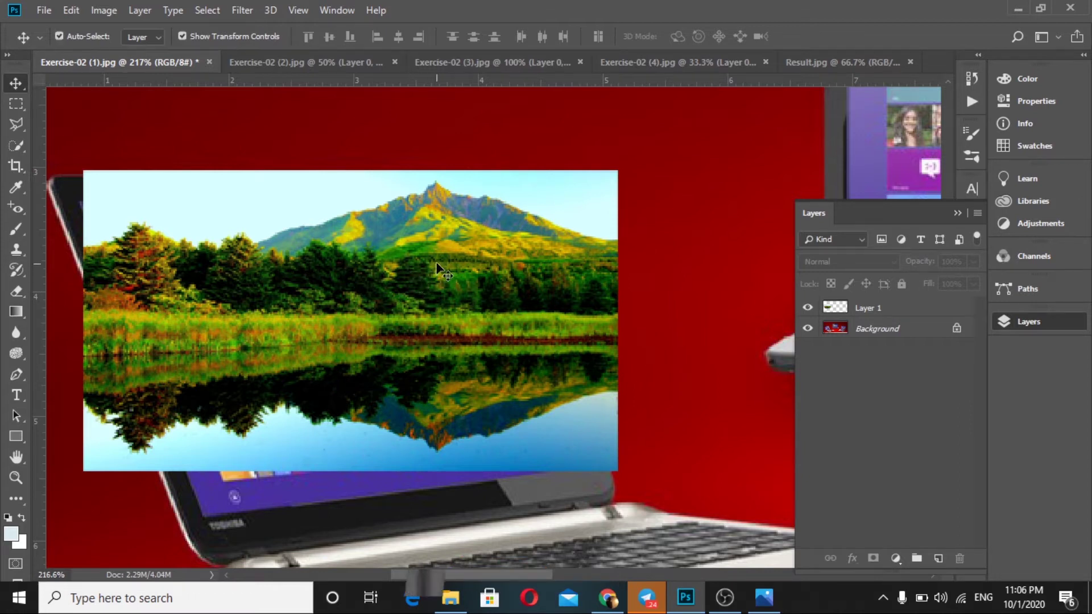
left_click(457, 262, "ctrl")
key("ctrl+t")
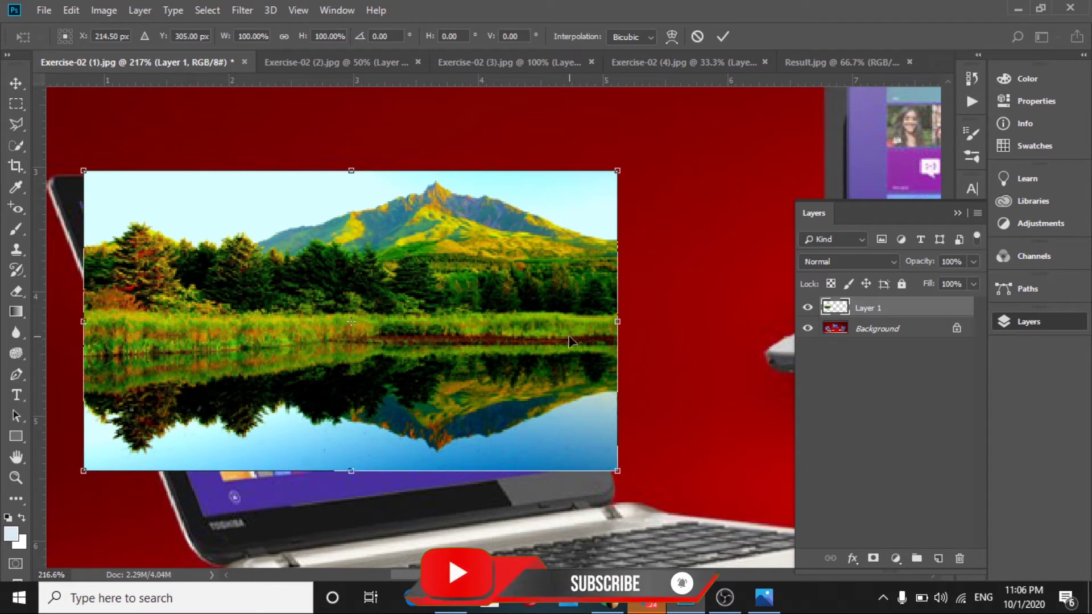
right_click(516, 274)
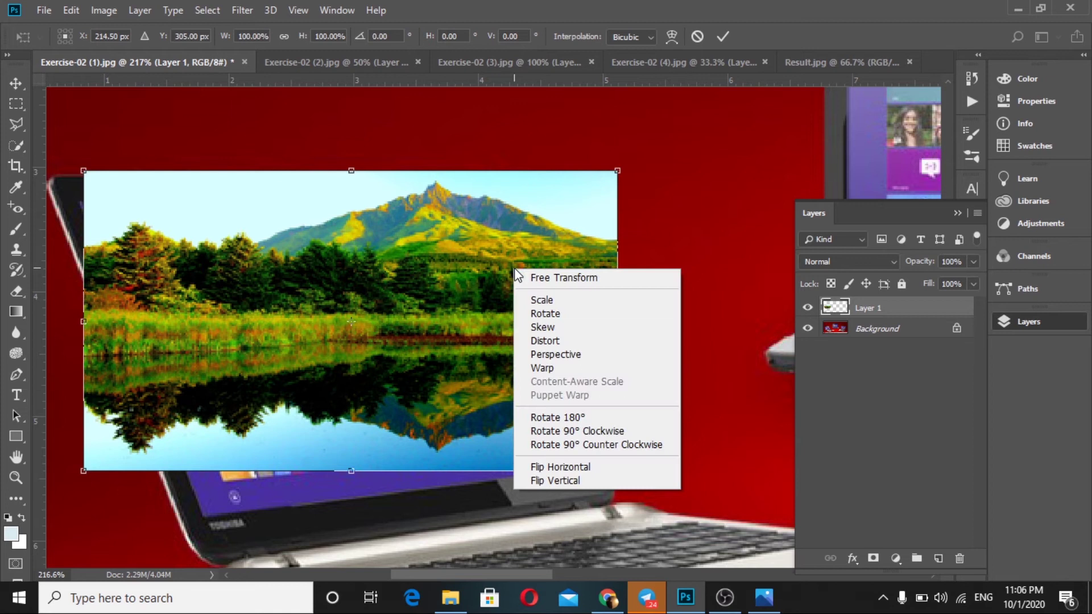
left_click(549, 341)
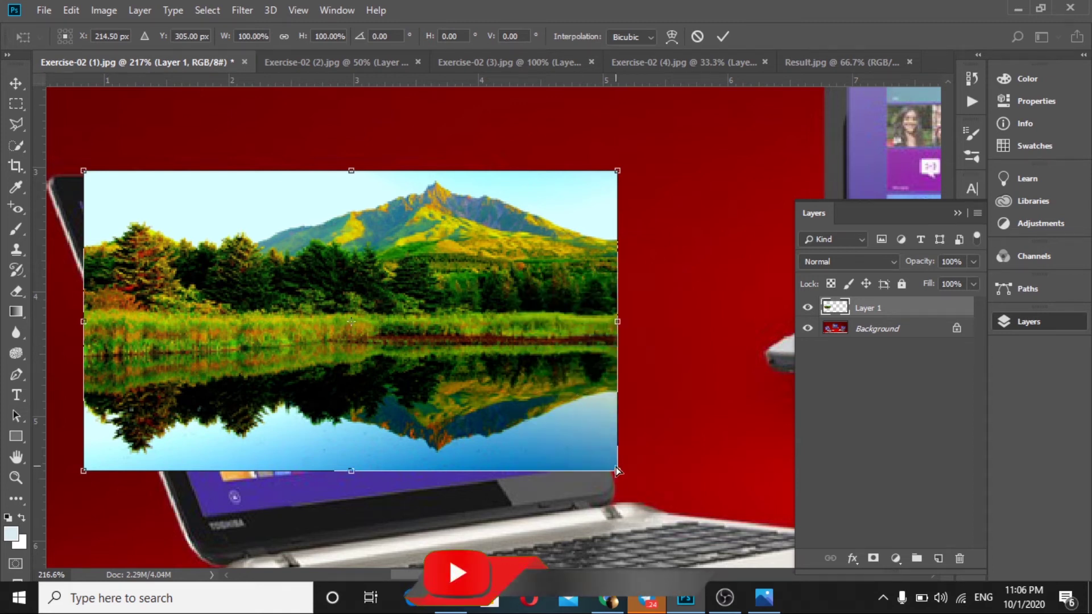
- Drag all four corners onto the left laptop's tilted screen corners and commit the distortion
left_click_drag(616, 472, 590, 461)
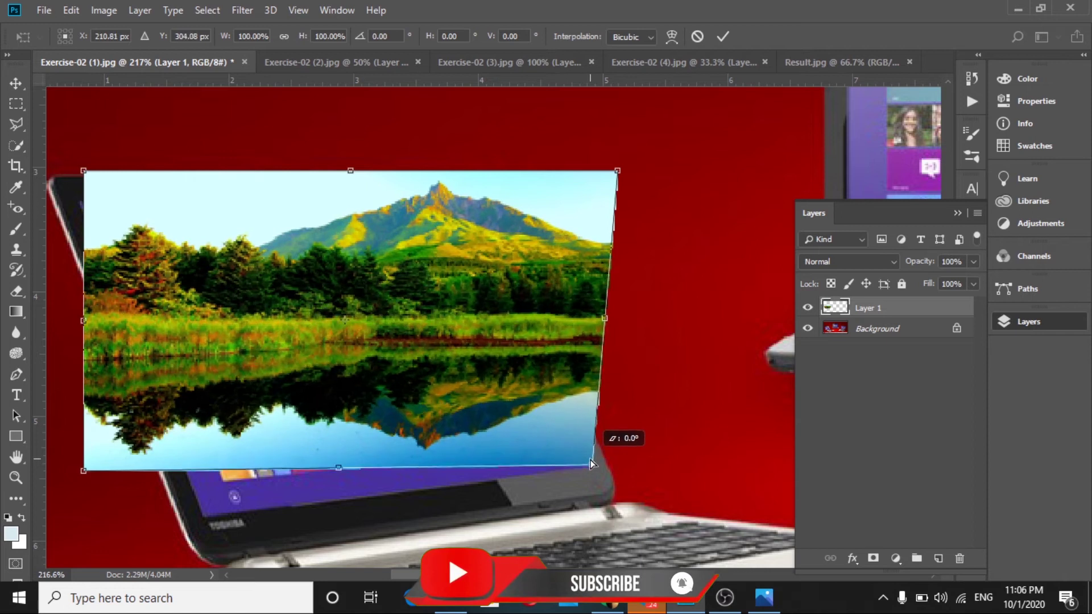
left_click_drag(620, 172, 476, 200)
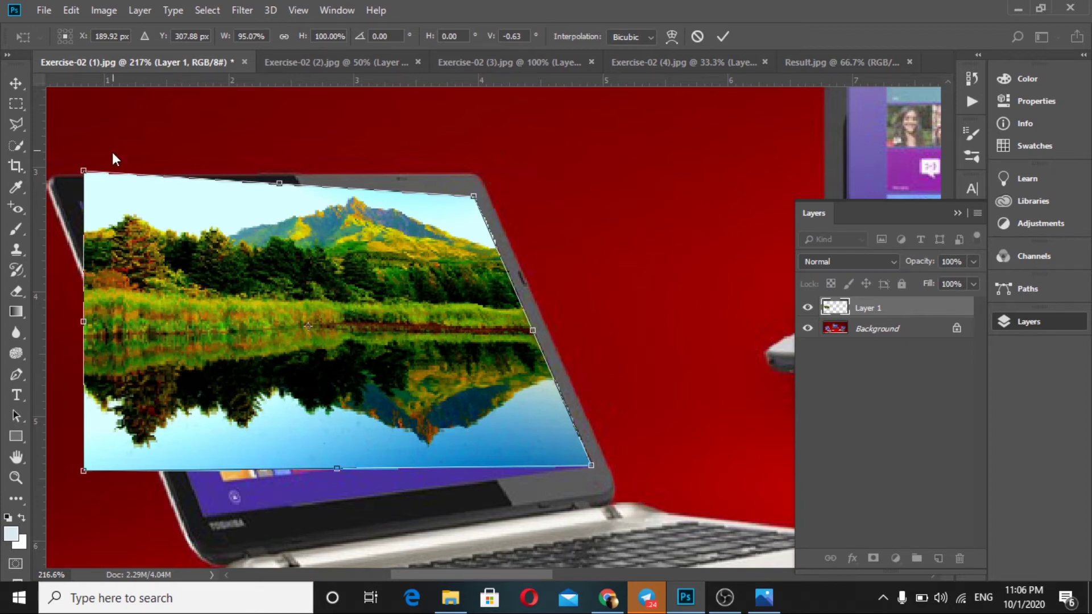
left_click_drag(85, 171, 86, 203)
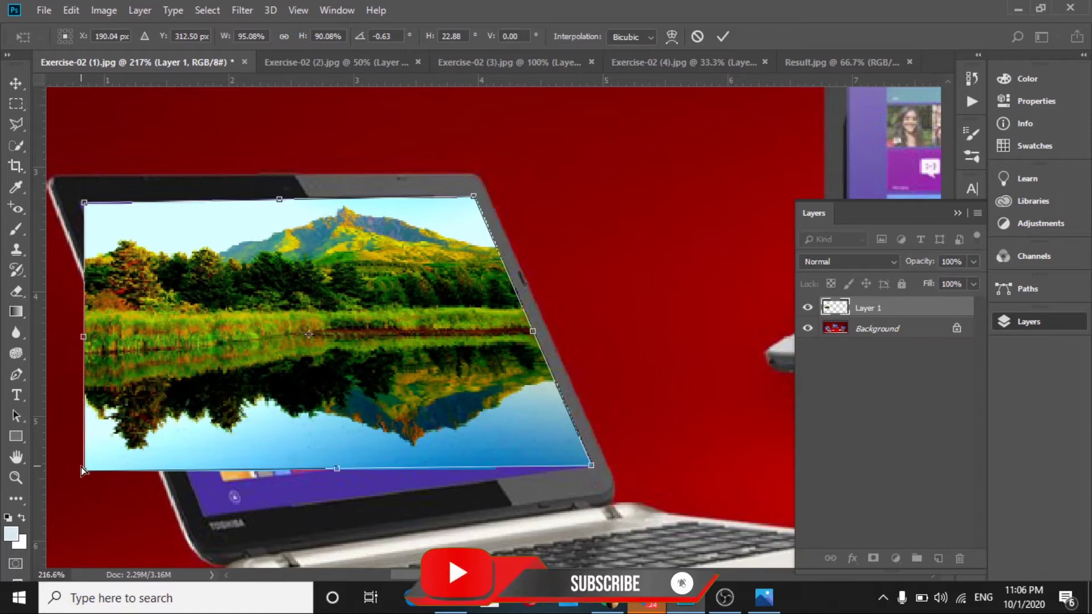
left_click_drag(83, 470, 200, 515)
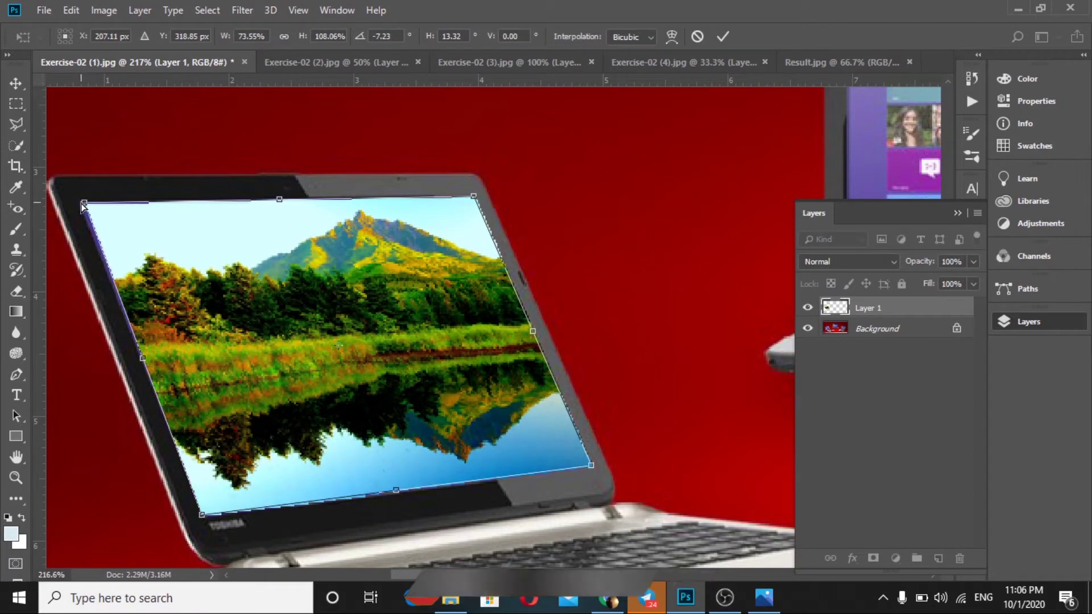
left_click_drag(84, 203, 83, 209)
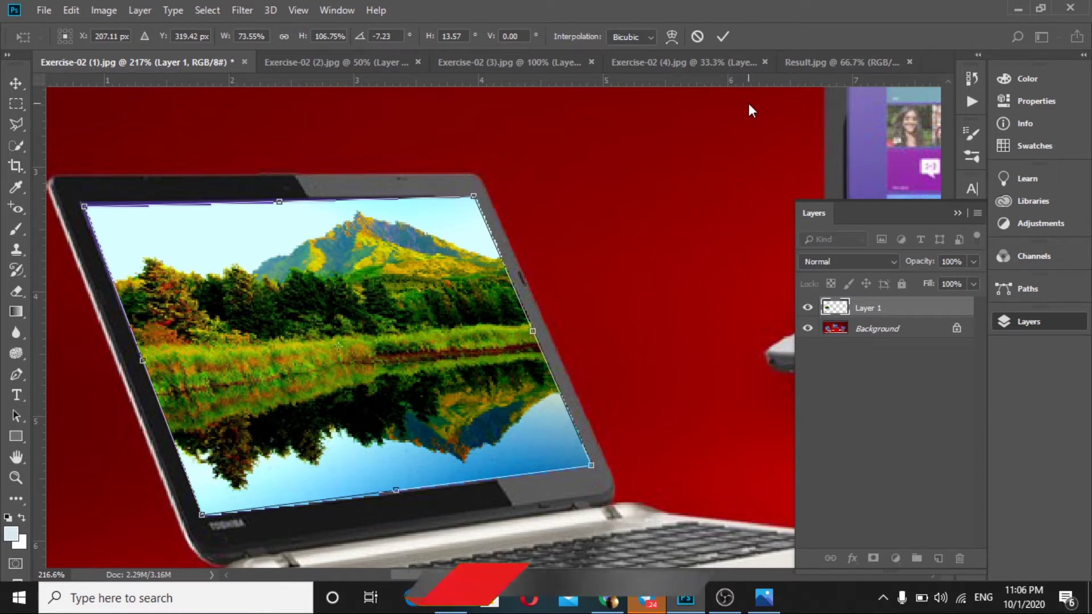
left_click(723, 37)
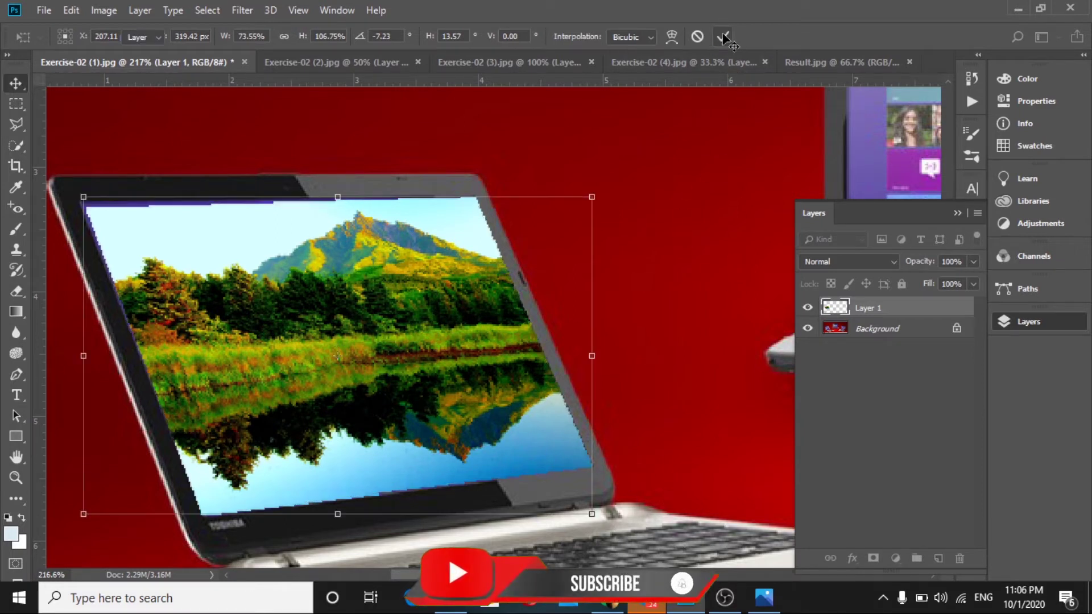
- Drag the Exercise-02 (3) snowy trees photo into the laptop banner as Layer 2
left_click(624, 300)
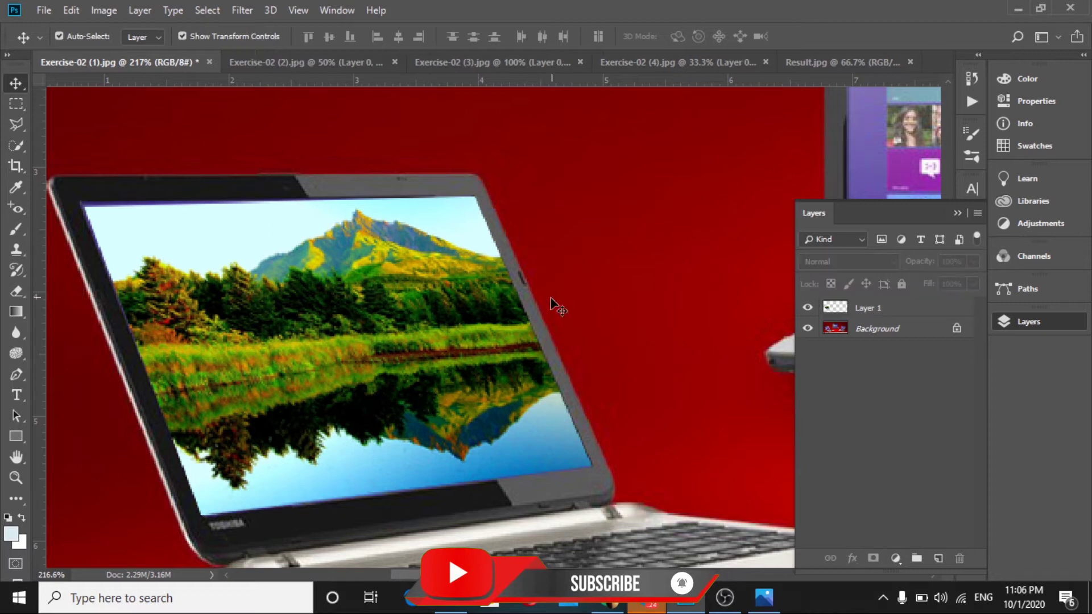
left_click_drag(629, 251, 134, 419)
left_click_drag(400, 374, 391, 375)
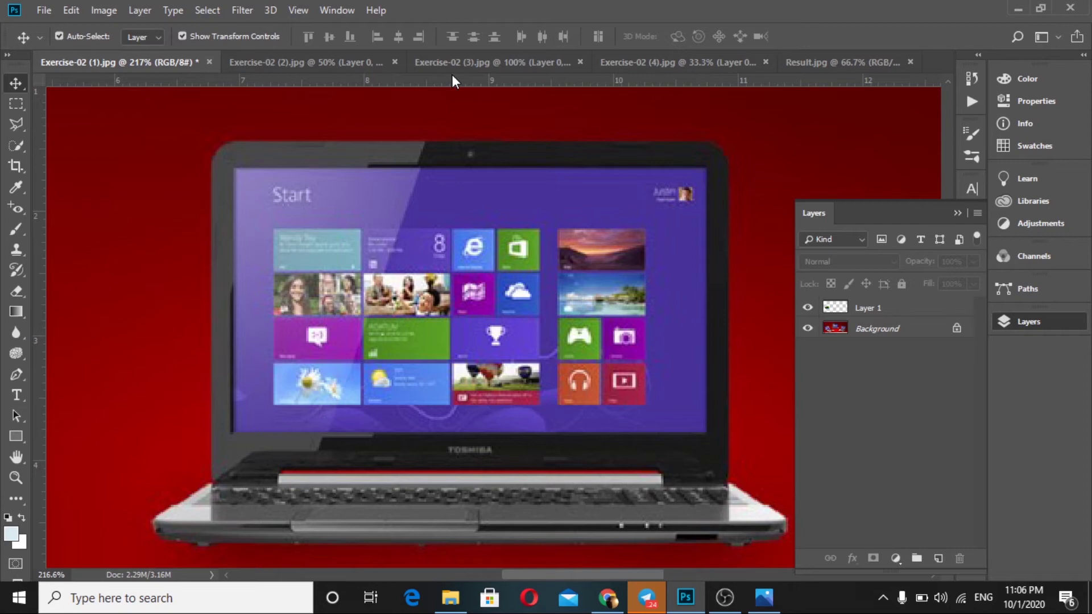
left_click(473, 63)
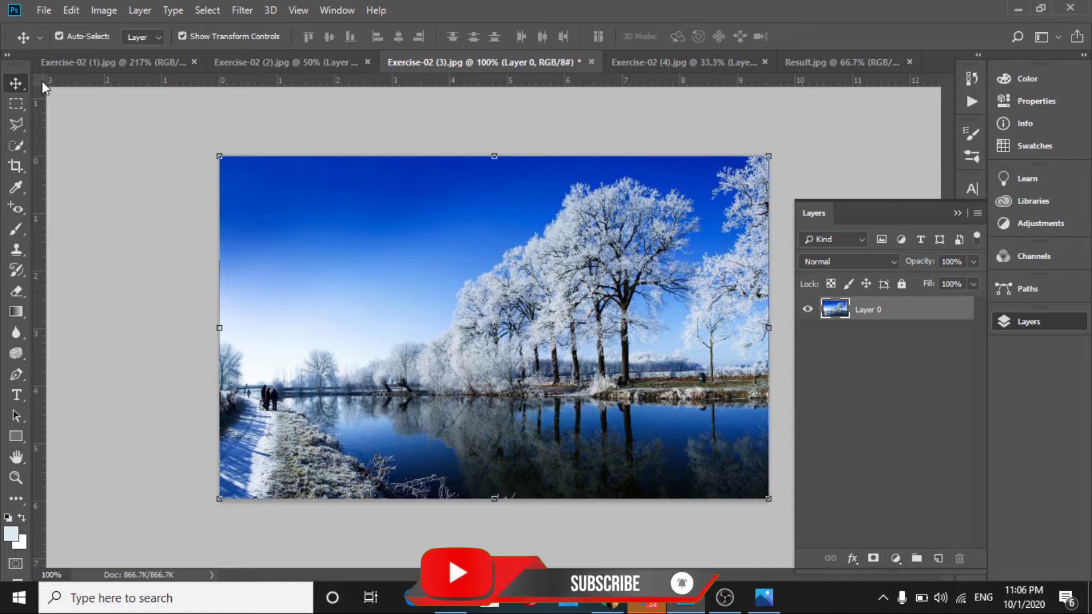
left_click_drag(349, 249, 445, 256)
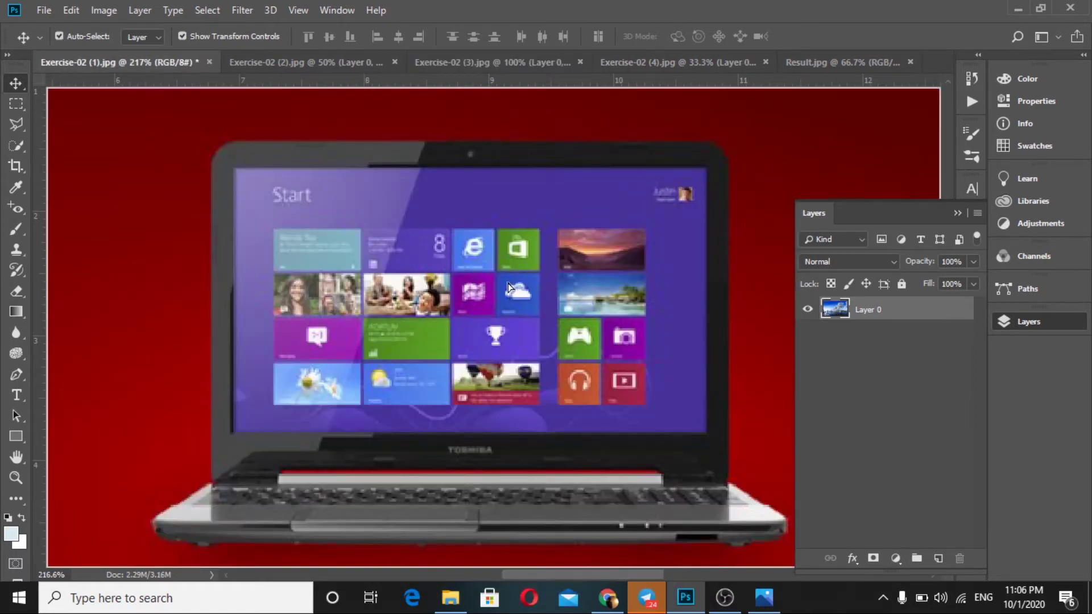
left_click_drag(508, 287, 515, 281)
scroll(535, 288, "down", 10)
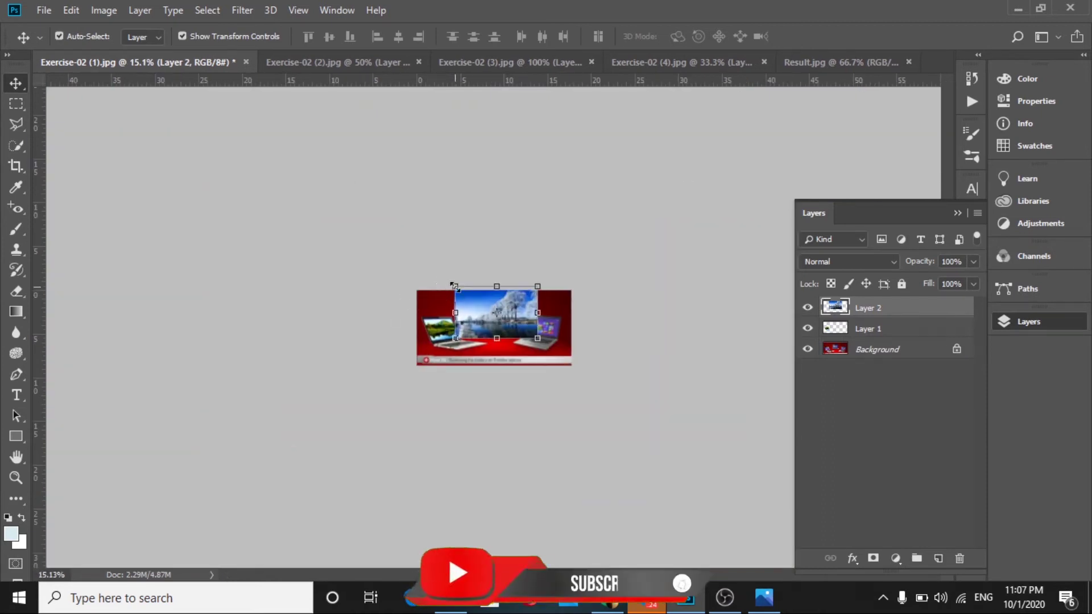
- Scale the snowy trees photo down to screen size over the centre laptop and commit
left_click_drag(455, 286, 484, 305)
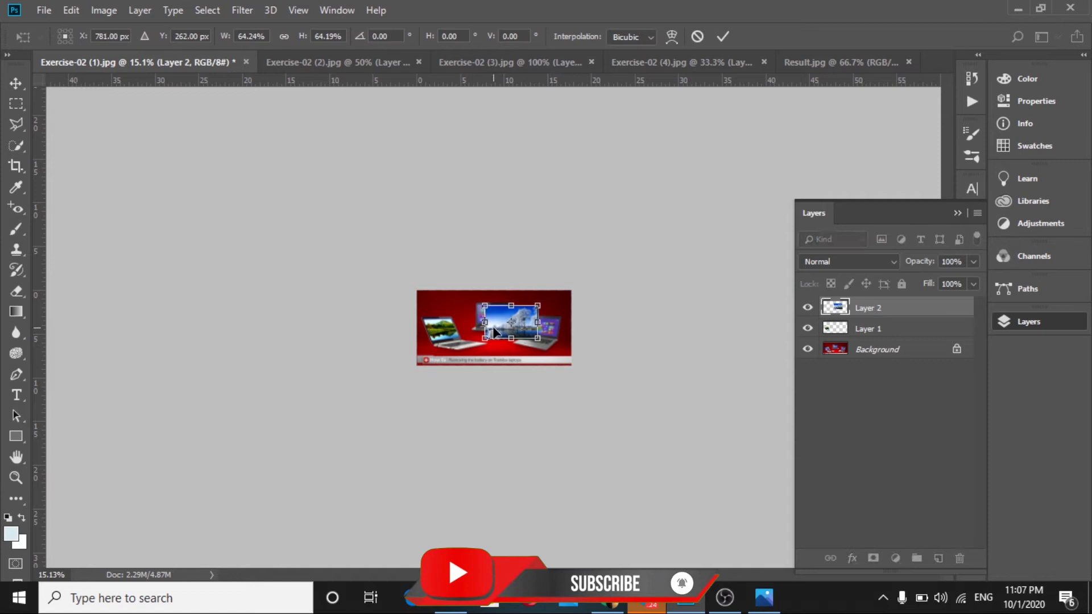
scroll(499, 336, "up", 8)
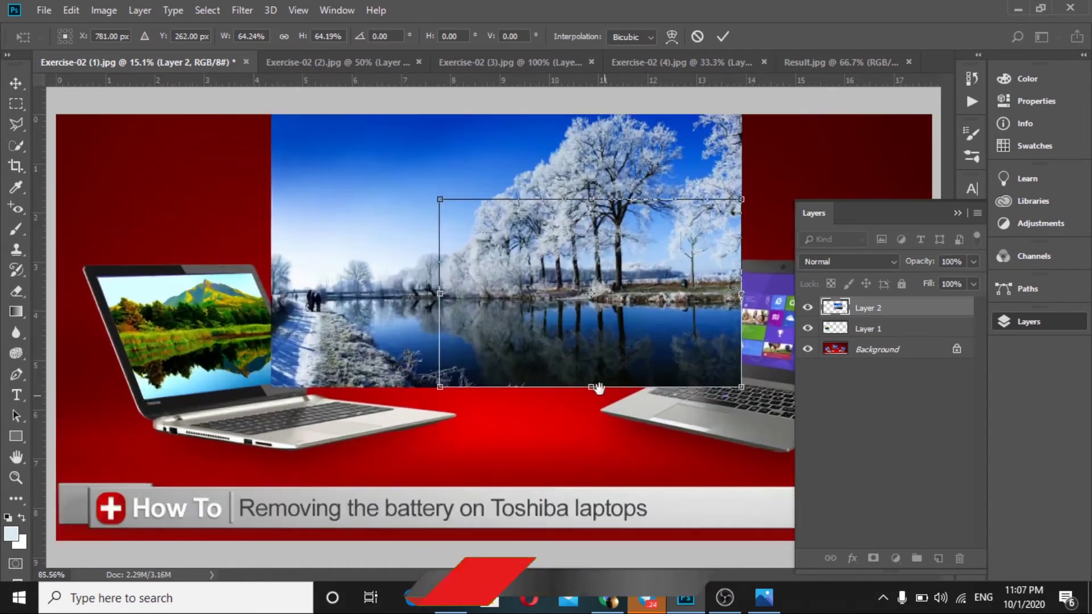
left_click_drag(565, 354, 524, 347)
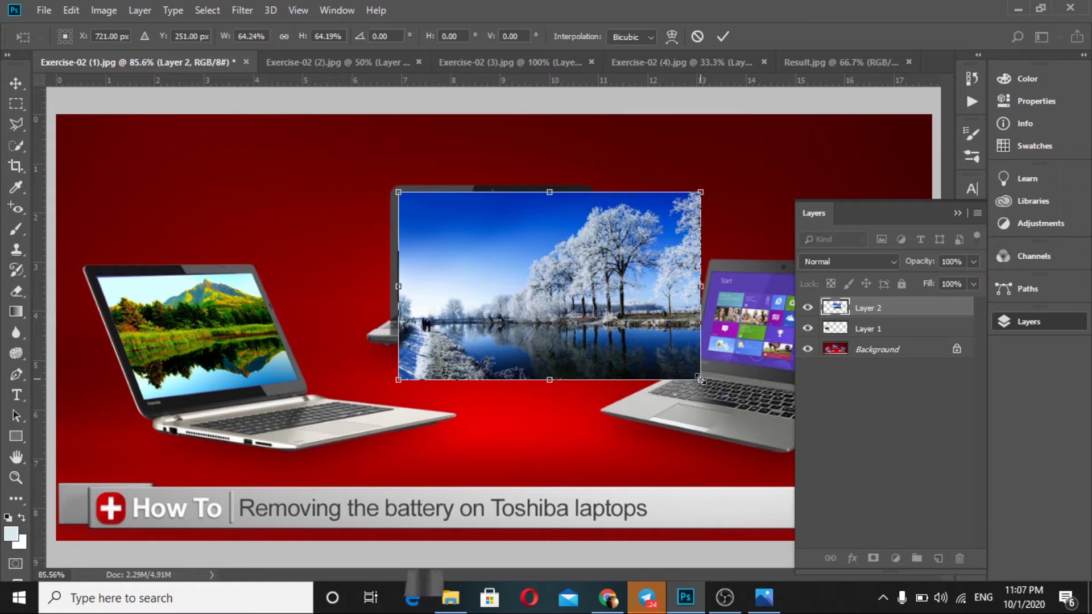
left_click_drag(693, 383, 576, 304)
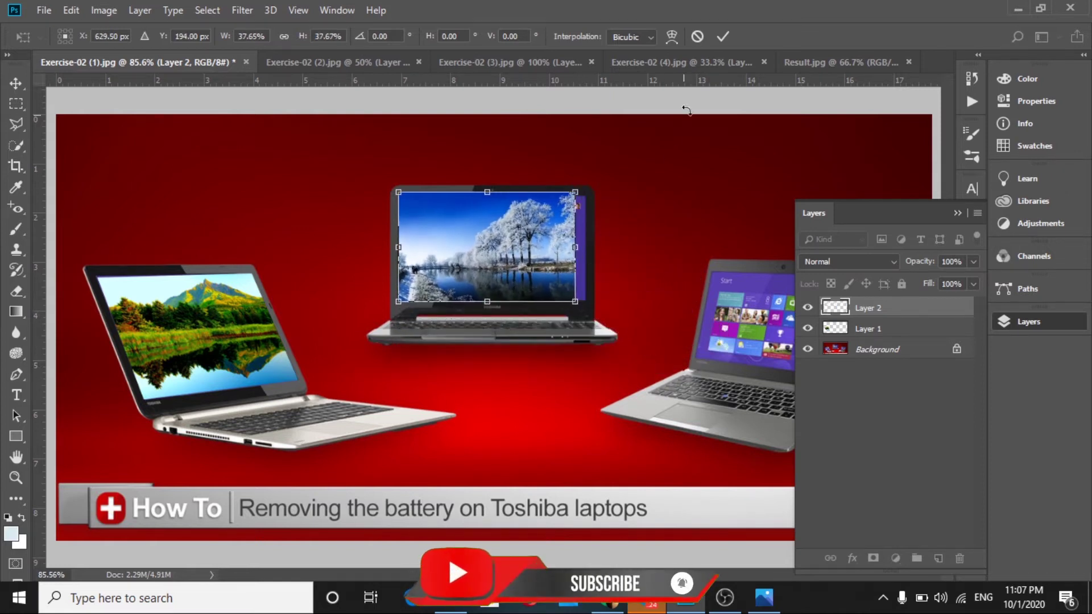
left_click(722, 36)
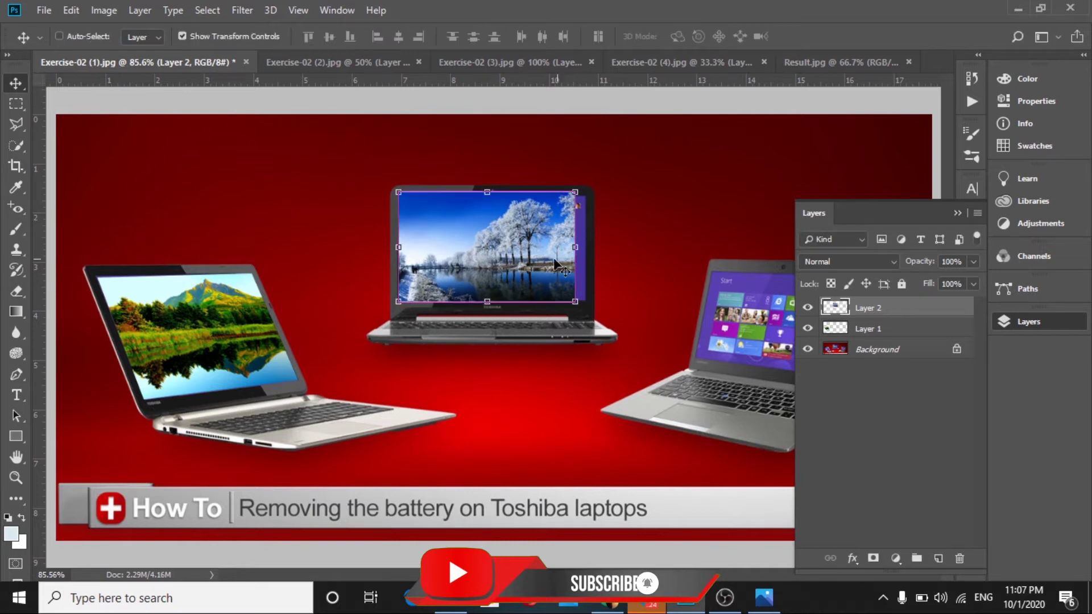
- Distort the snowy trees layer's four corners onto the centre laptop screen and commit
key("ctrl+t")
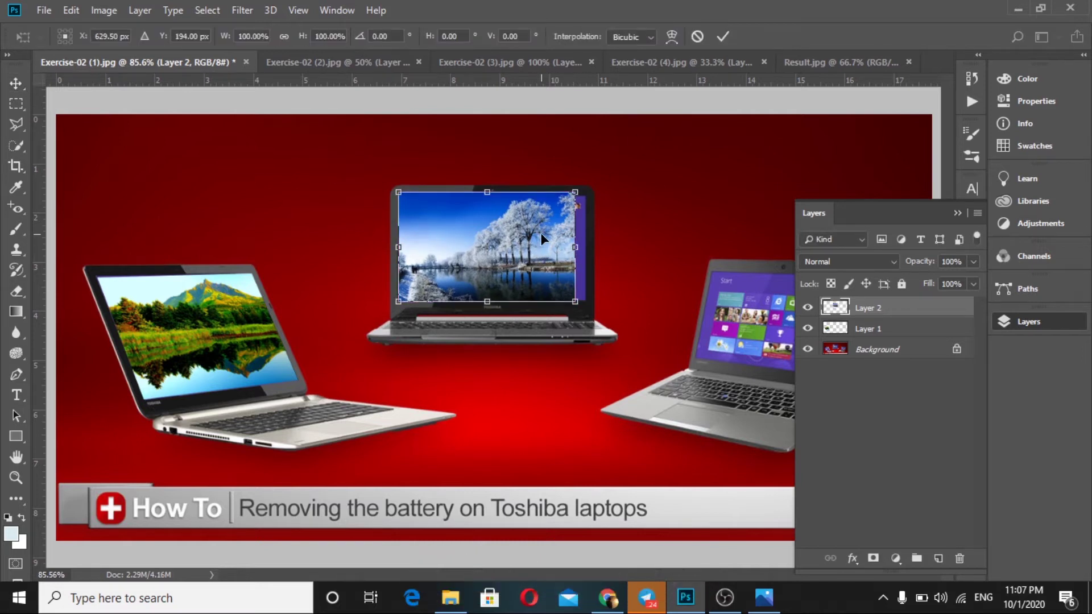
right_click(530, 236)
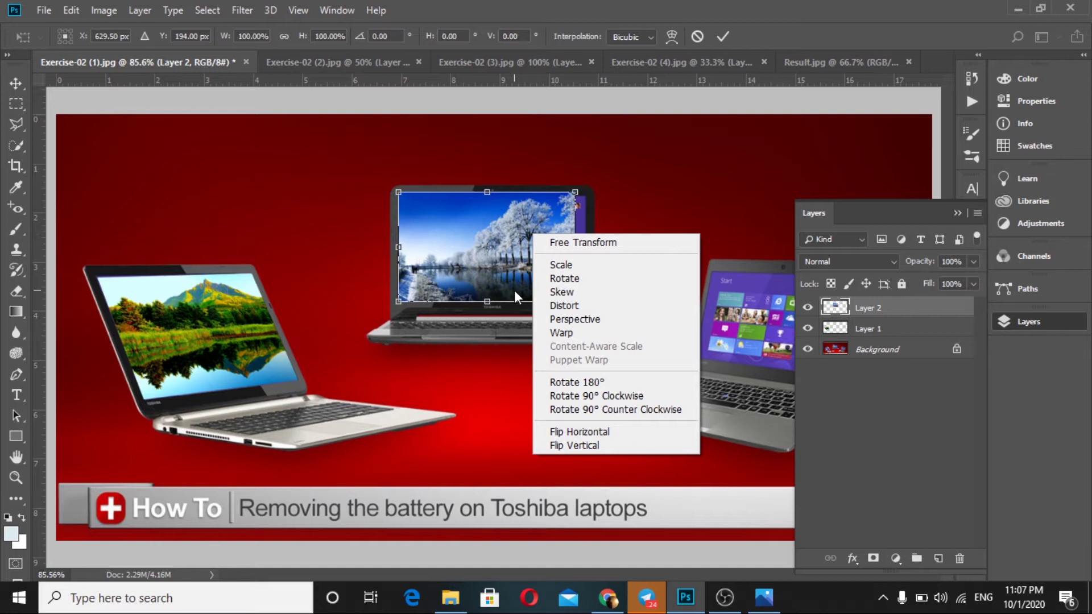
left_click(555, 306)
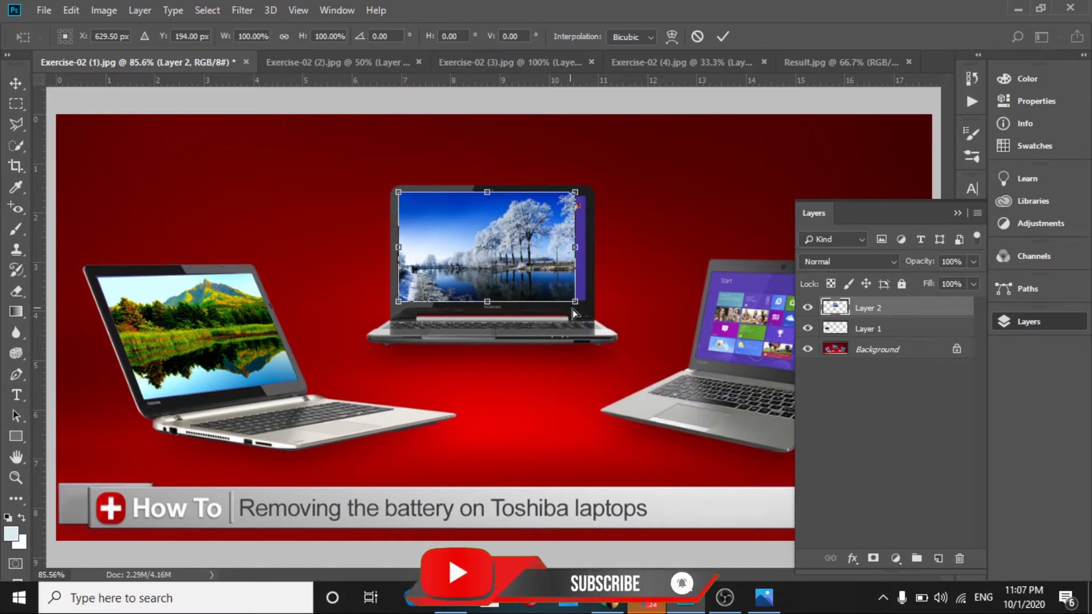
left_click_drag(577, 307, 597, 311)
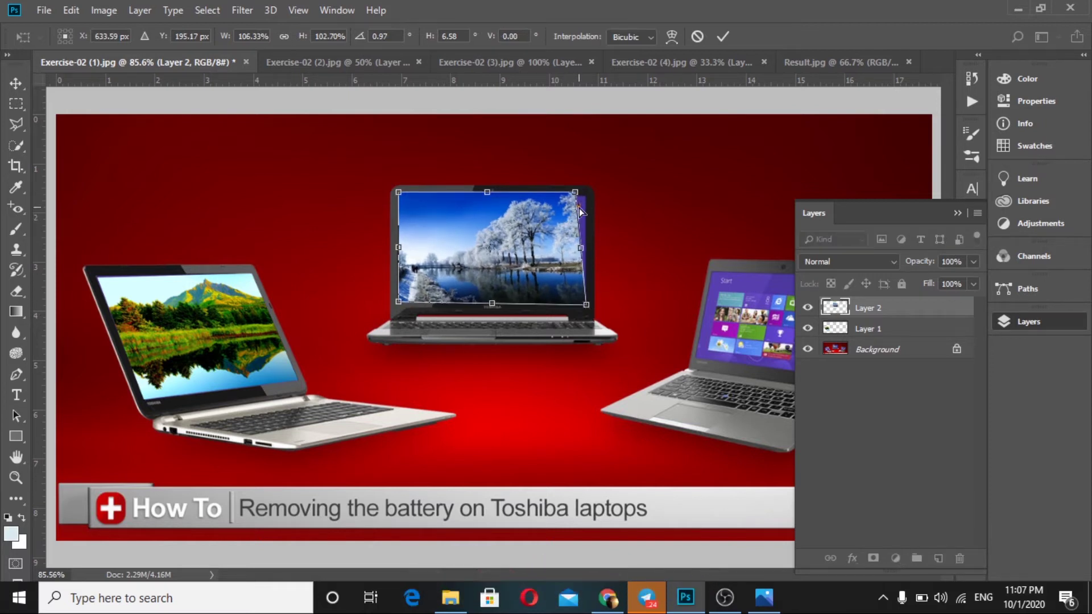
left_click_drag(576, 197, 590, 202)
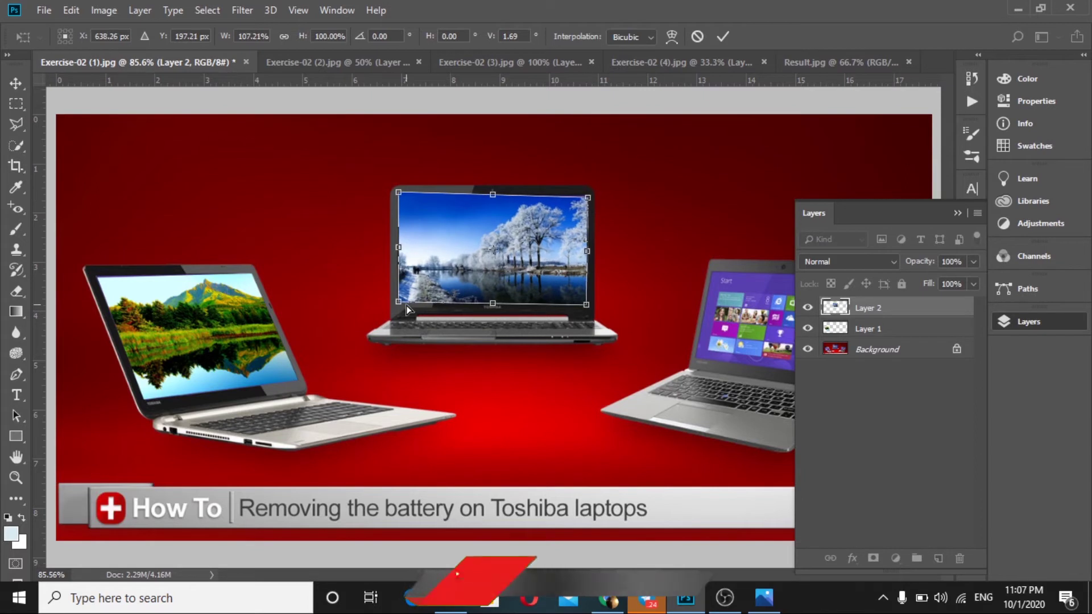
left_click_drag(400, 302, 400, 298)
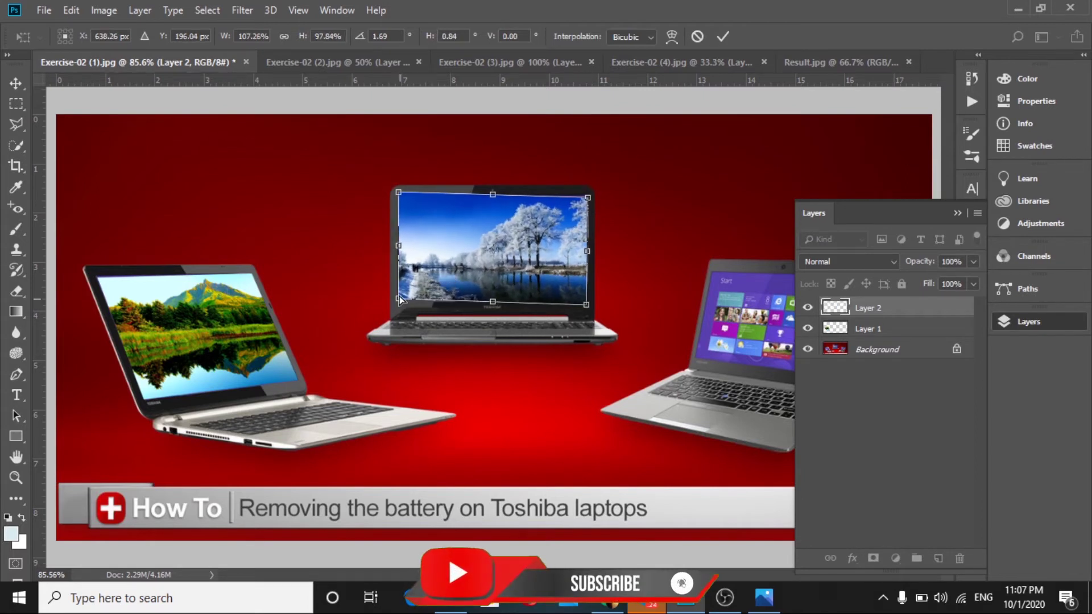
left_click_drag(398, 195, 400, 198)
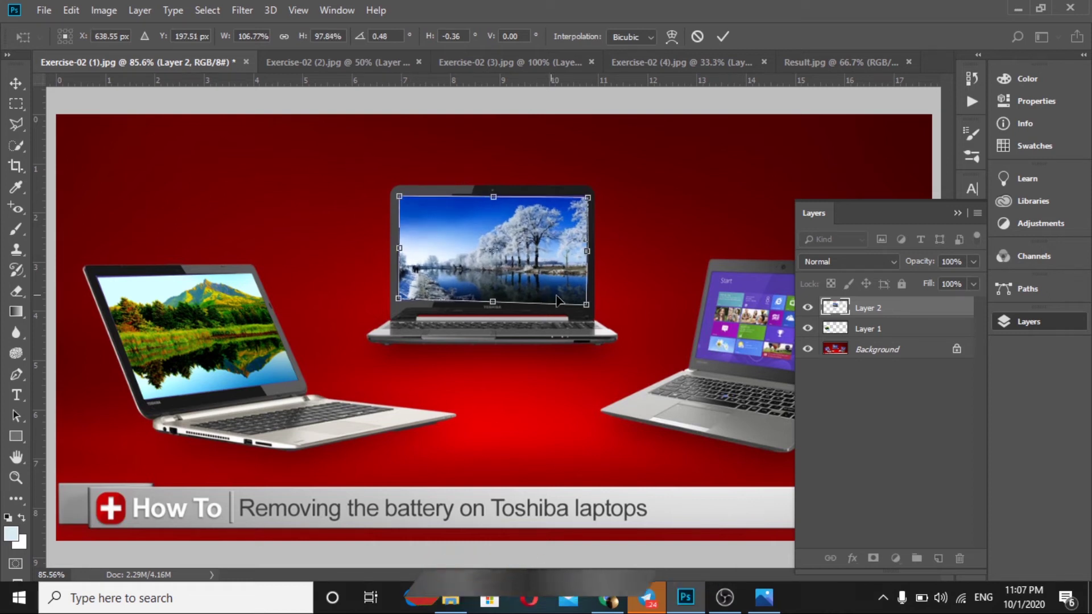
left_click_drag(589, 308, 586, 298)
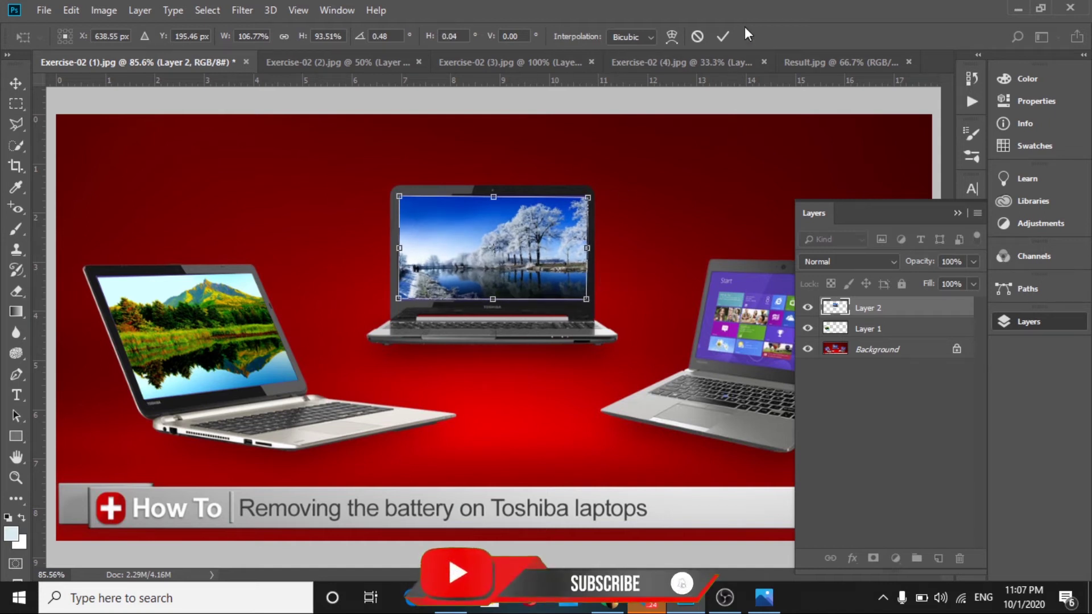
left_click(721, 35)
left_click(629, 287)
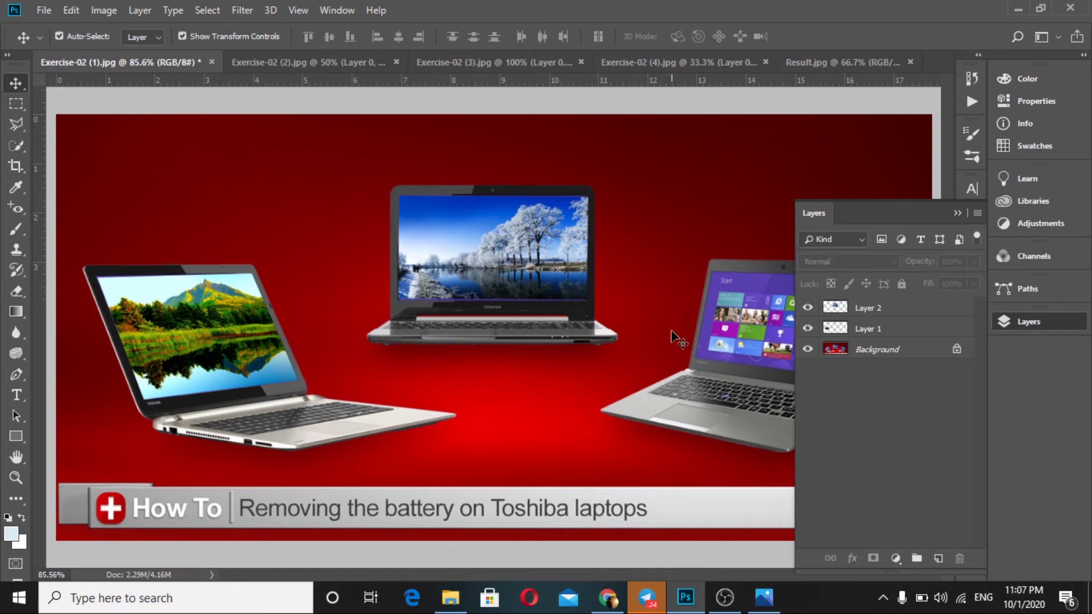
- Bring the Exercise-02 (4) forest photo into the banner as Layer 3 and start shrinking it
left_click(955, 214)
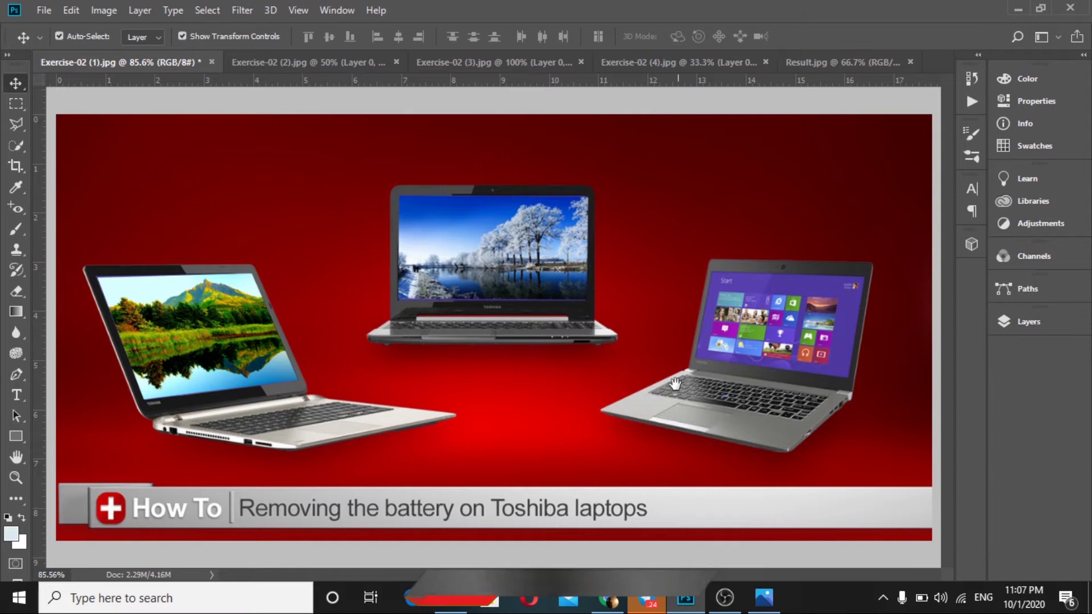
left_click(634, 61)
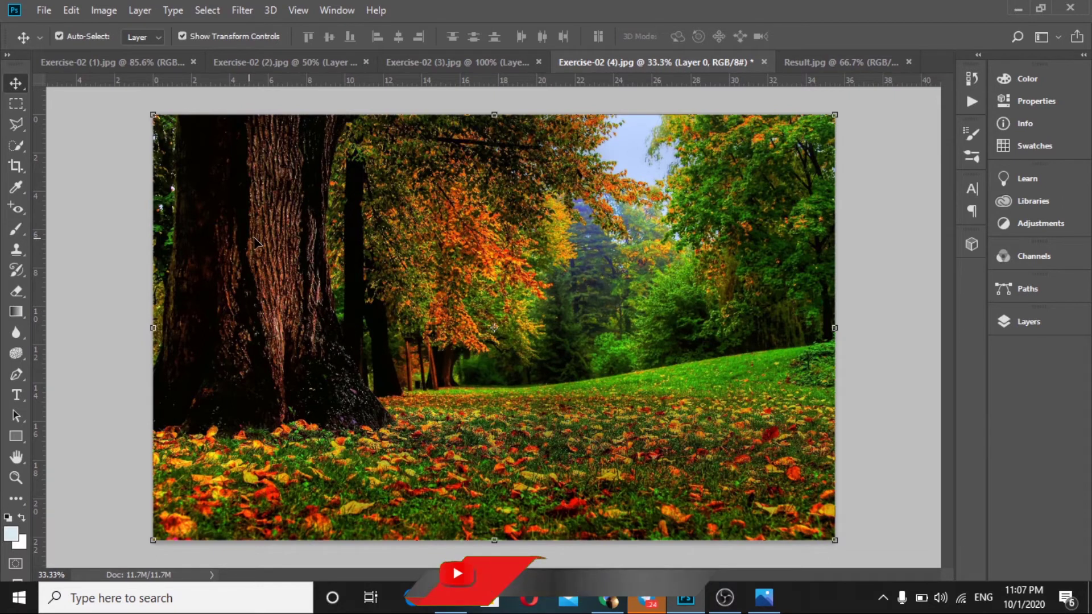
left_click_drag(254, 234, 671, 295)
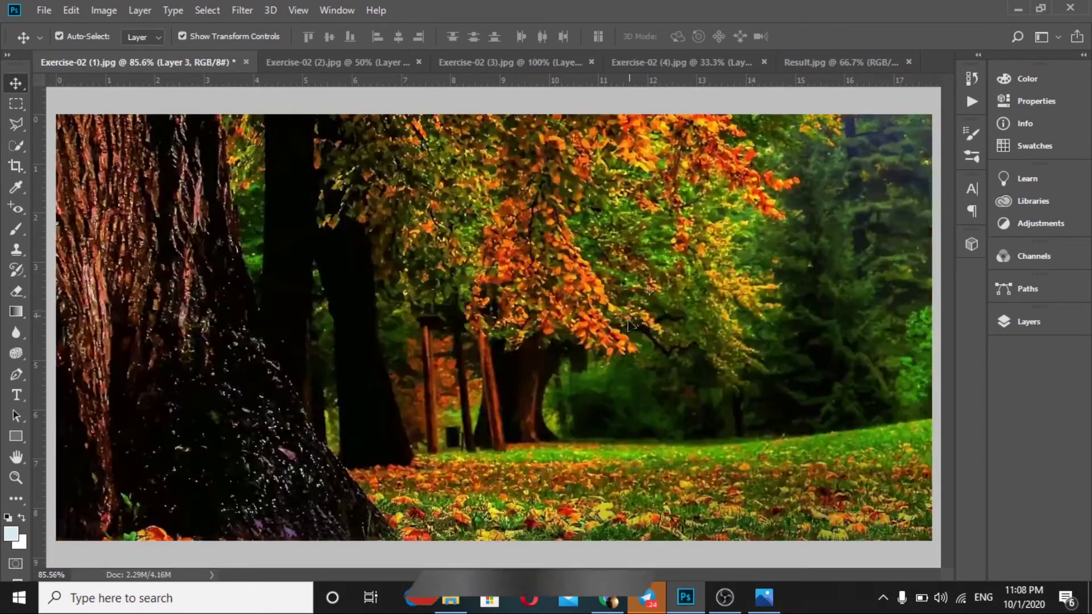
scroll(464, 334, "down", 10)
key("ctrl")
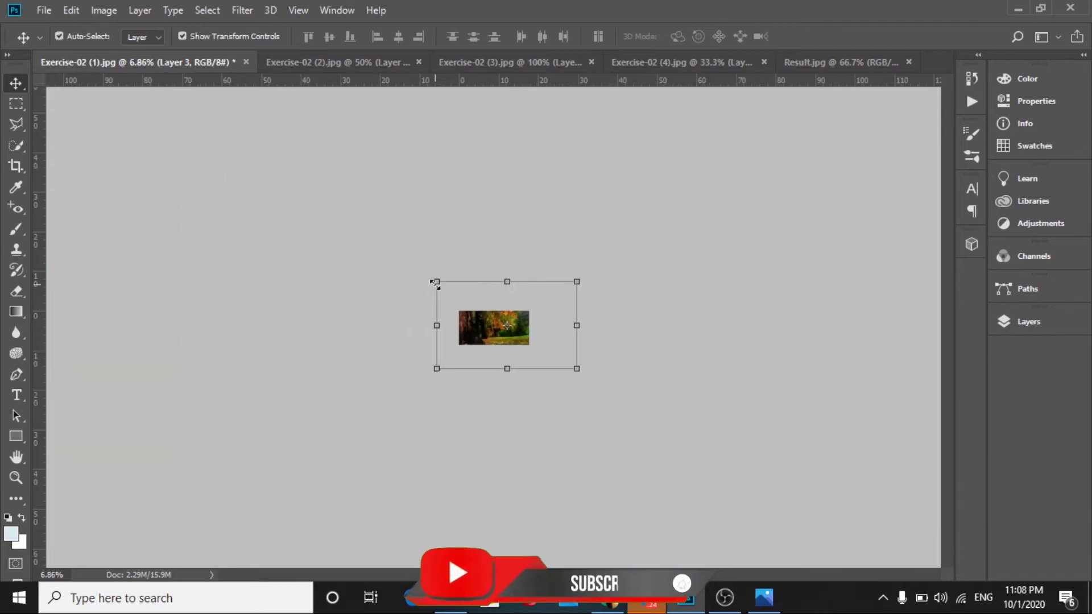
left_click_drag(434, 277, 507, 340)
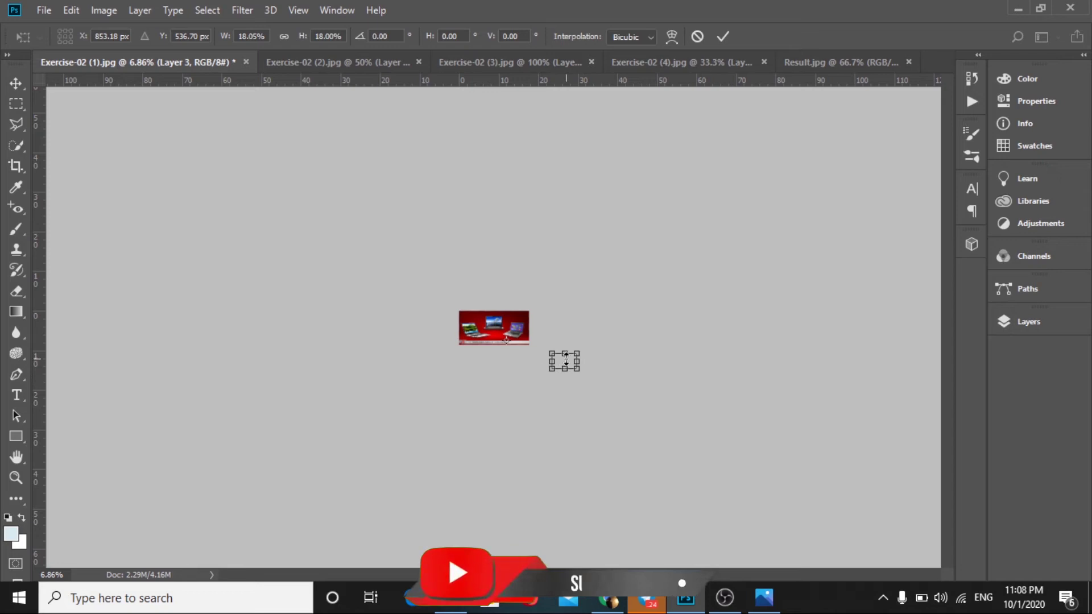
- Scale the forest photo to about 10.4% and place it over the right laptop's screen
key("ctrl+plus")
key("ctrl+plus")
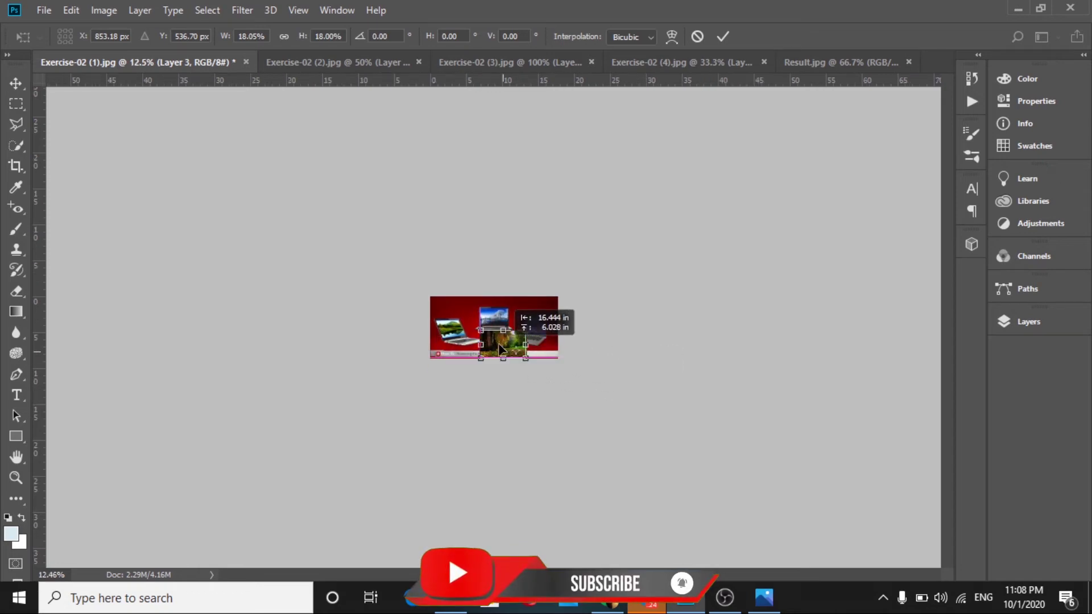
key("ctrl+plus")
key("ctrl+plus")
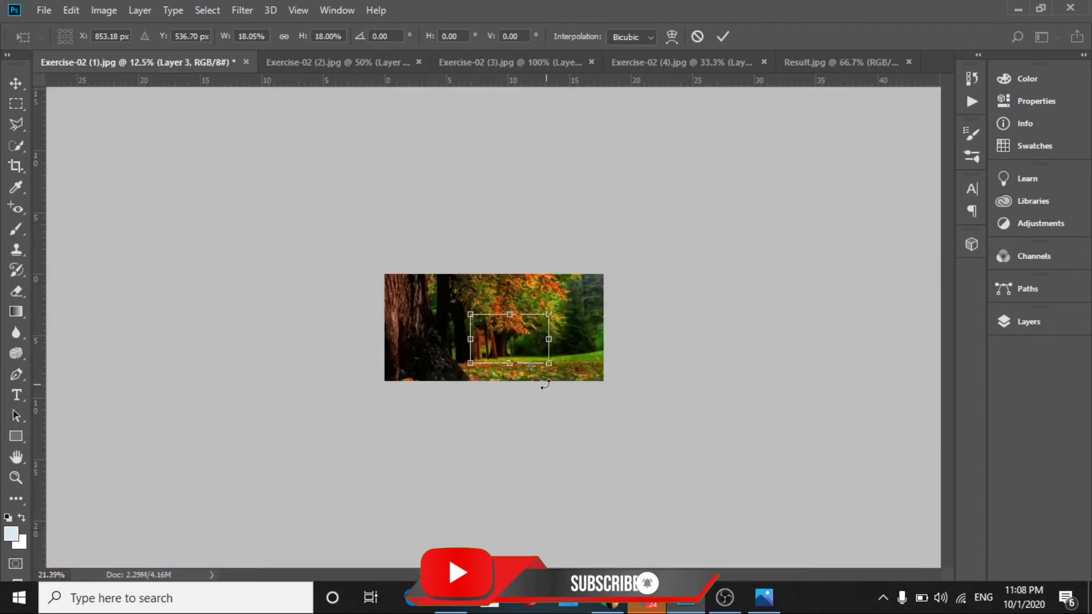
key("ctrl+plus")
key("ctrl+plus")
key("ctrl+plus")
key("ctrl+plus")
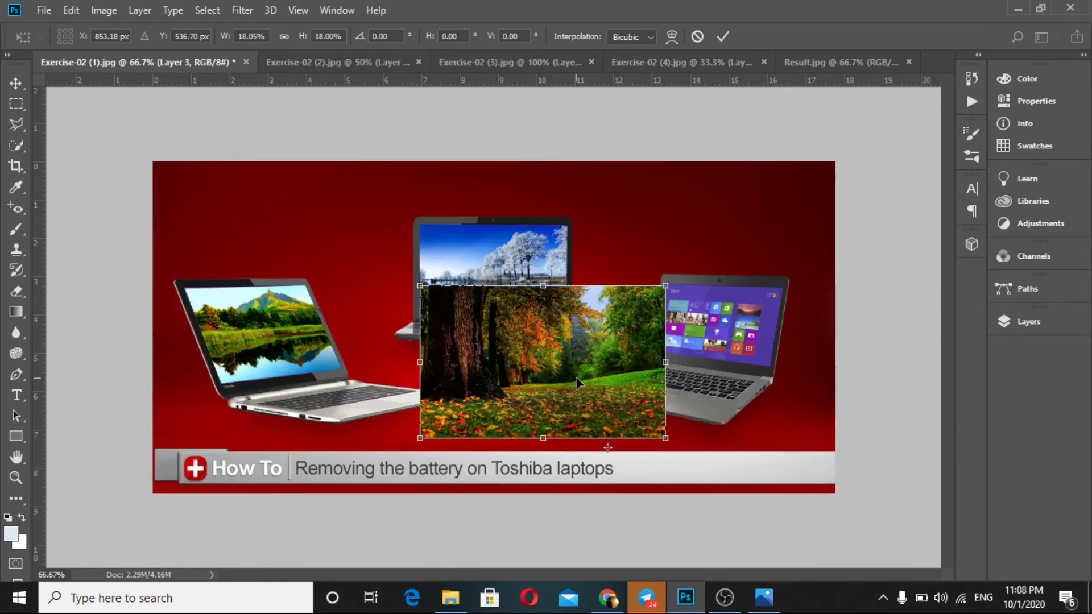
left_click_drag(586, 383, 687, 371)
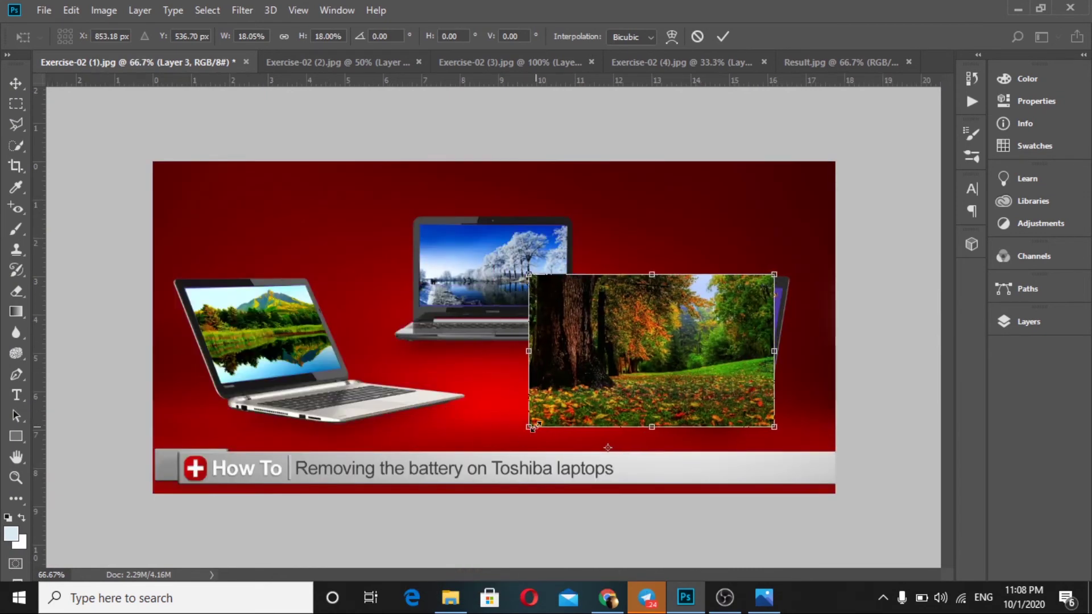
left_click_drag(533, 428, 649, 377)
left_click_drag(647, 333, 678, 337)
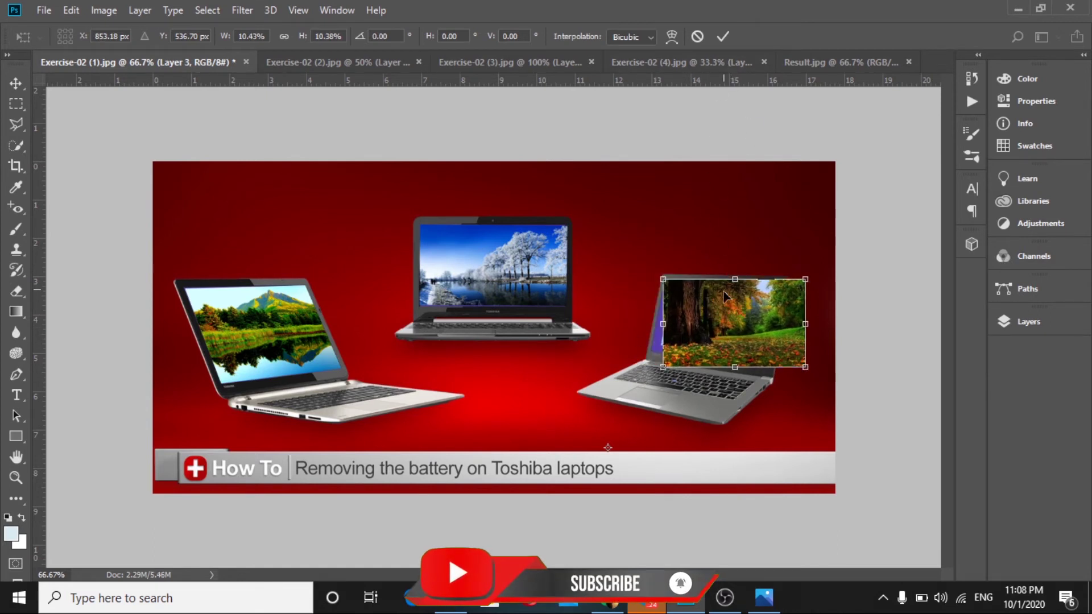
- Switch to Distort and pull the forest photo's four corners onto the right screen's corners
right_click(703, 312)
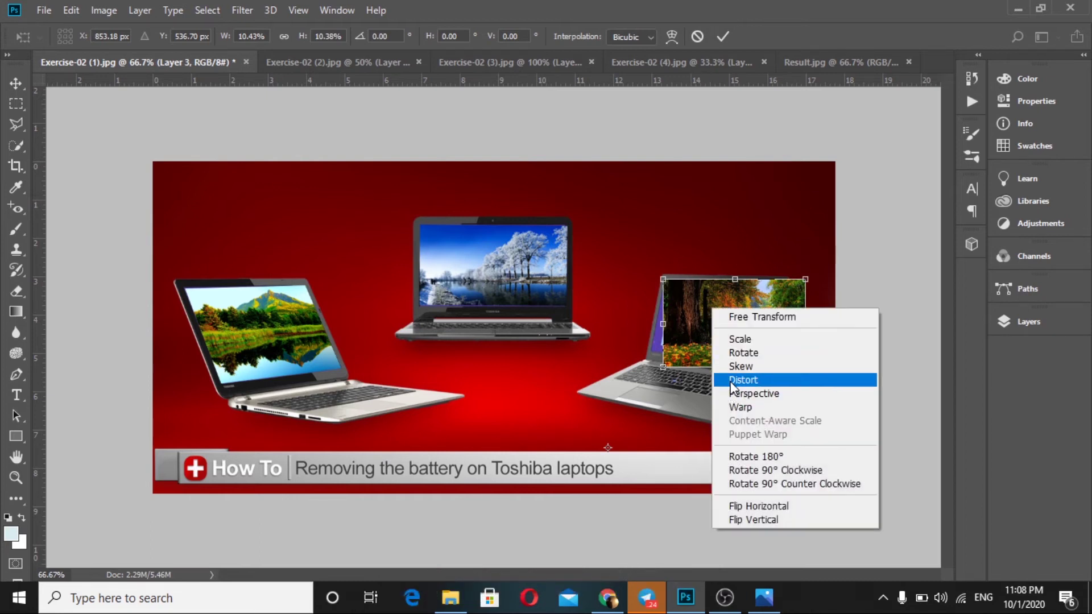
left_click(731, 382)
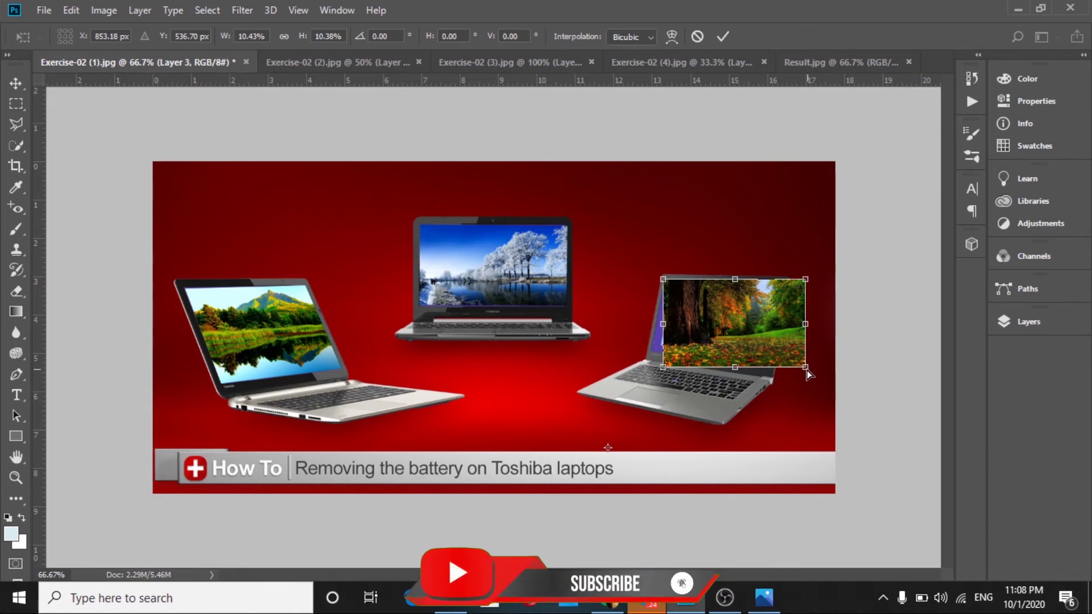
left_click_drag(807, 370, 776, 369)
left_click_drag(806, 281, 780, 291)
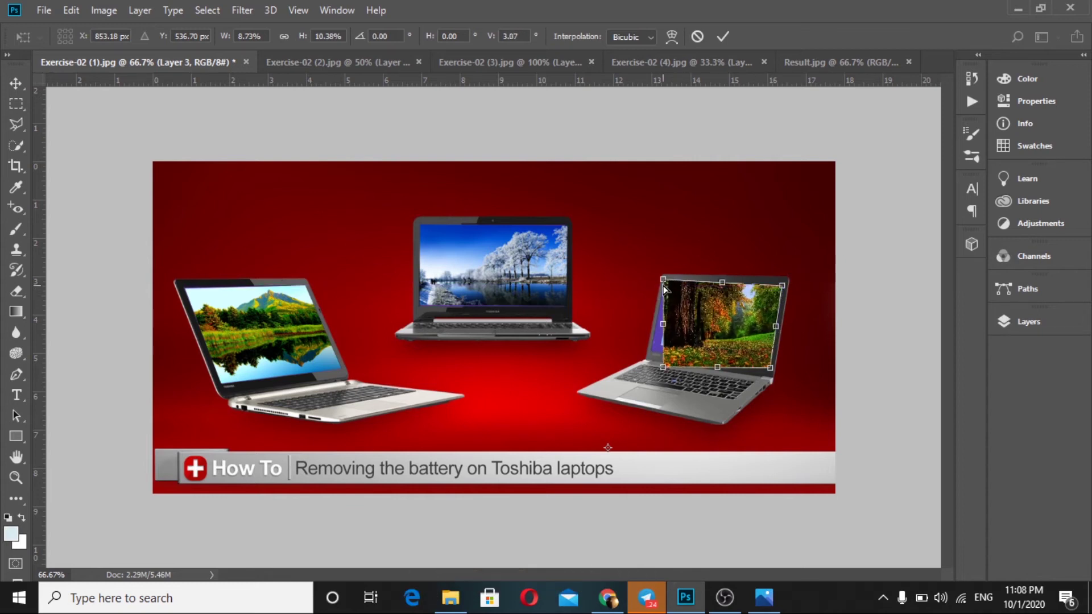
left_click_drag(663, 368, 652, 351)
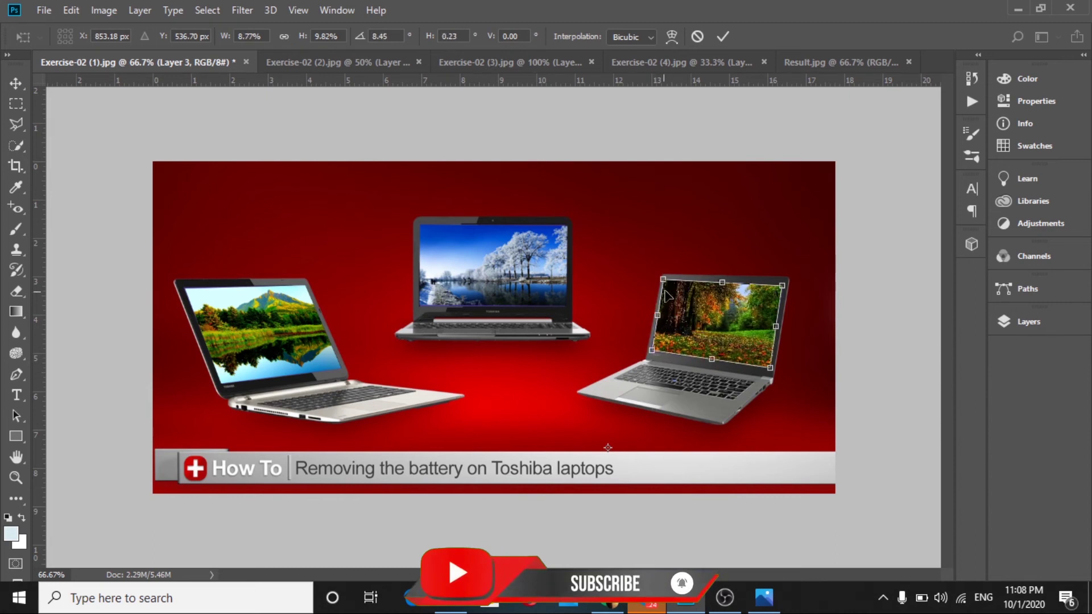
left_click_drag(659, 281, 664, 290)
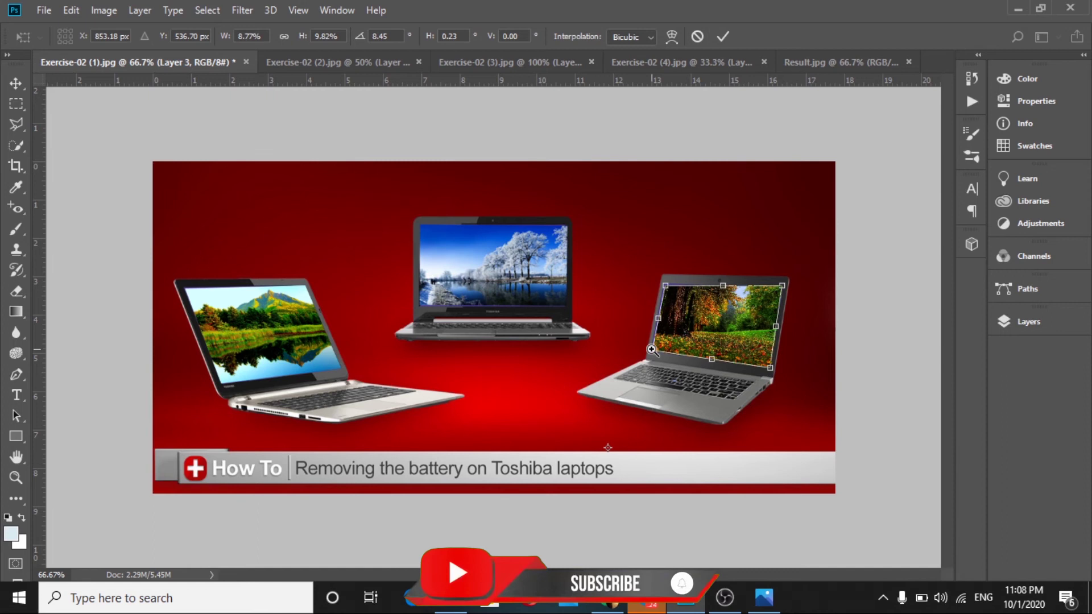
- Fine-tune the lower-left, upper-left and lower-right corners, then commit the forest distortion
scroll(654, 349, "up", 4)
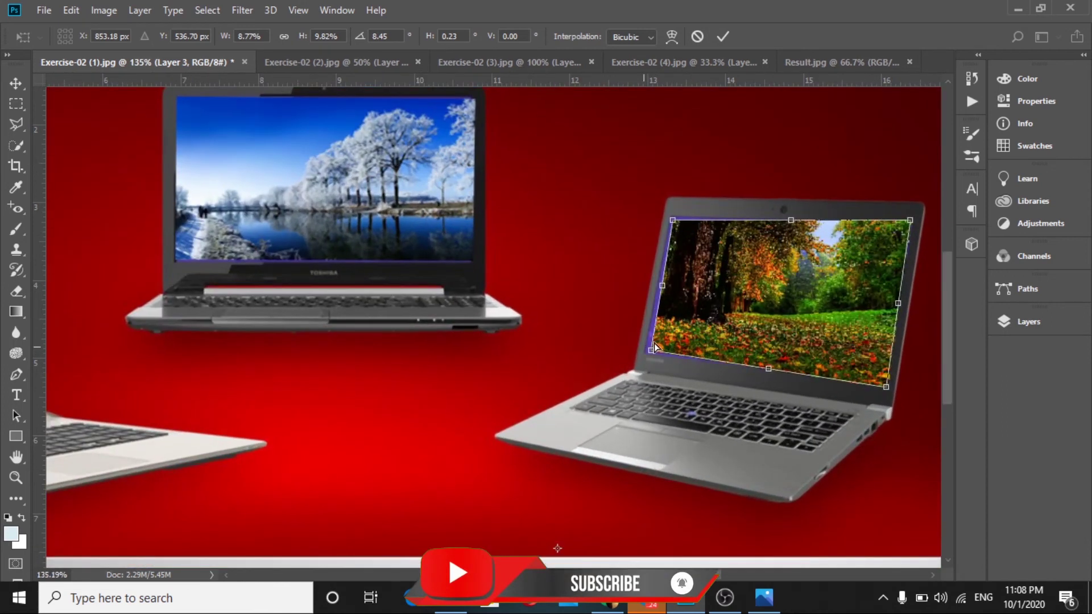
left_click_drag(647, 352, 643, 348)
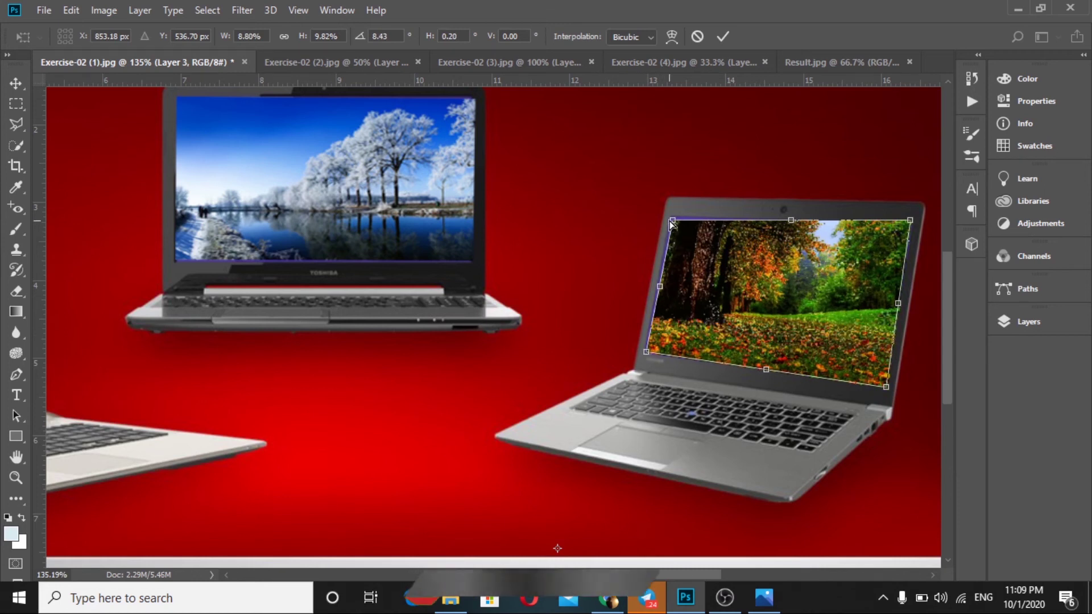
left_click_drag(674, 225, 673, 214)
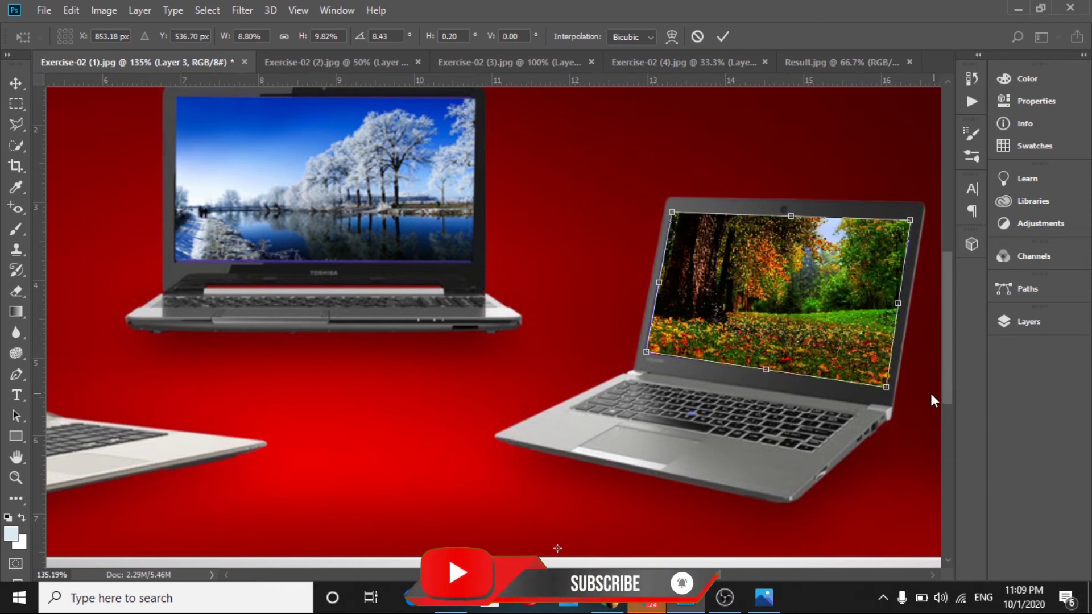
mouse_move(886, 390)
left_mouse_down()
mouse_move(885, 371)
mouse_move(884, 386)
left_mouse_up()
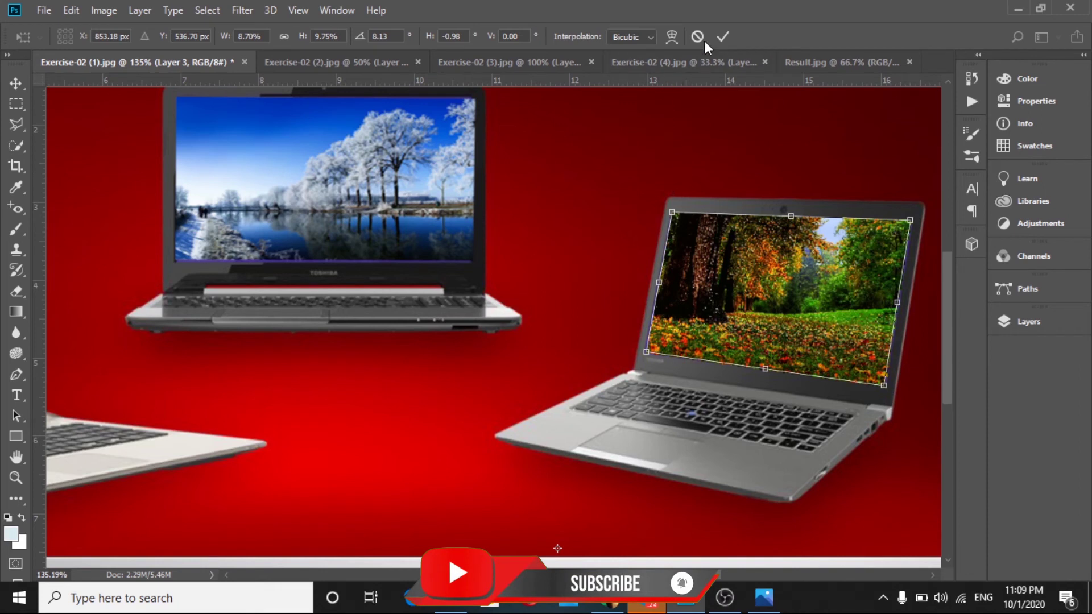
left_click(721, 36)
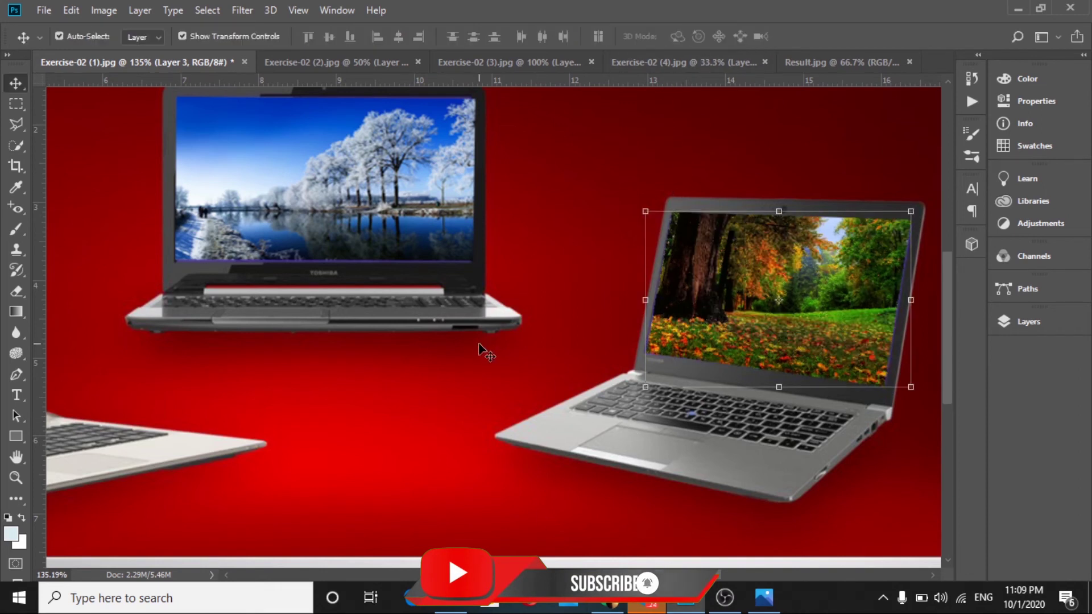
- Zoom out, deselect the forest layer, and bring up the File menu
scroll(485, 371, "down", 5)
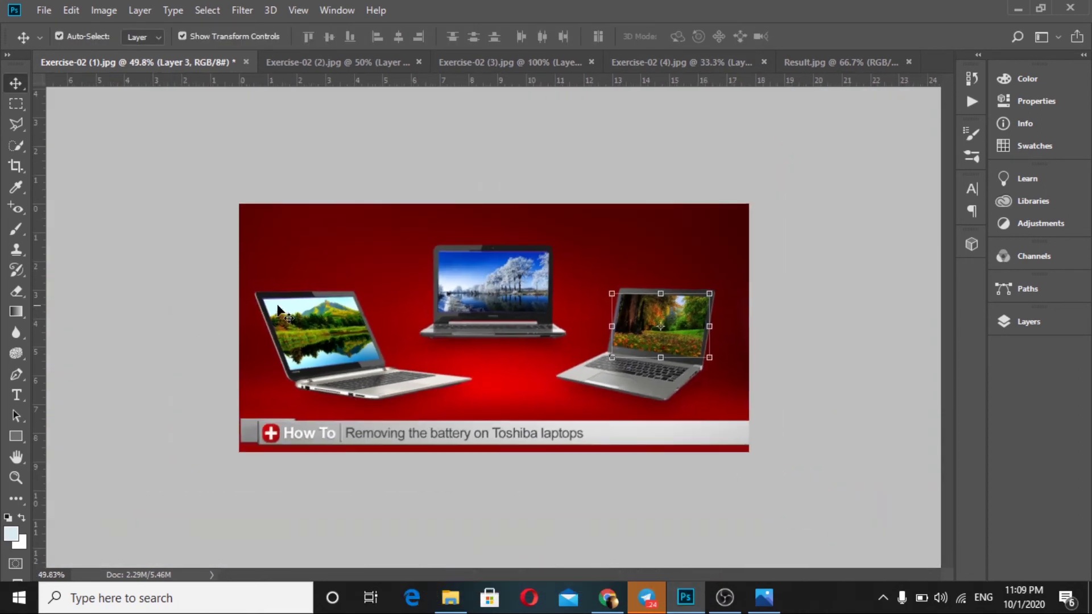
left_click(603, 248)
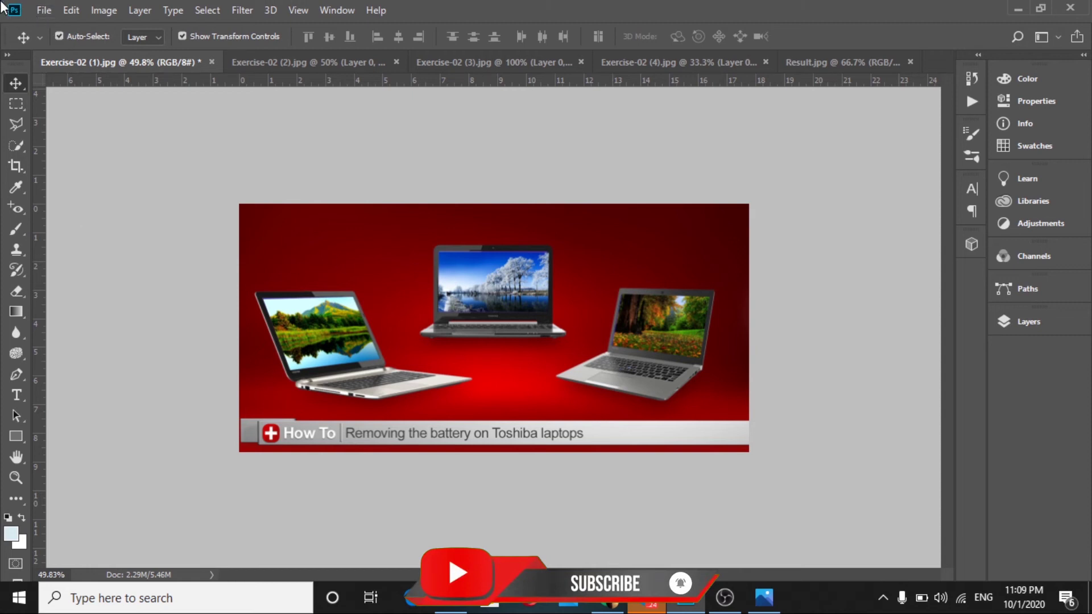
left_click(44, 10)
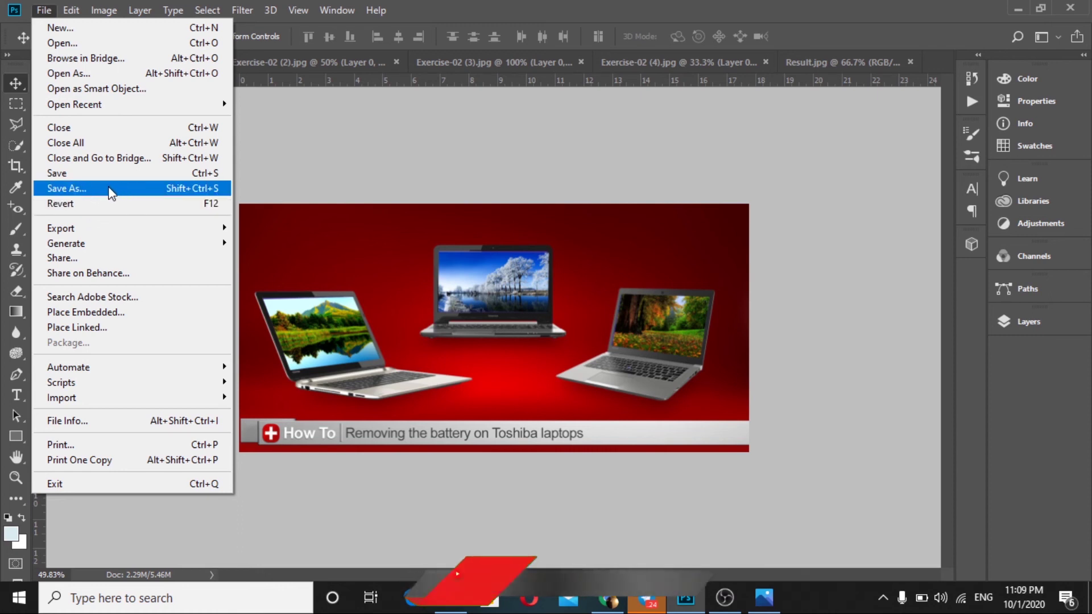
- Save the banner via Save As as a JPEG named 'love' in the Documents folder
left_click(64, 190)
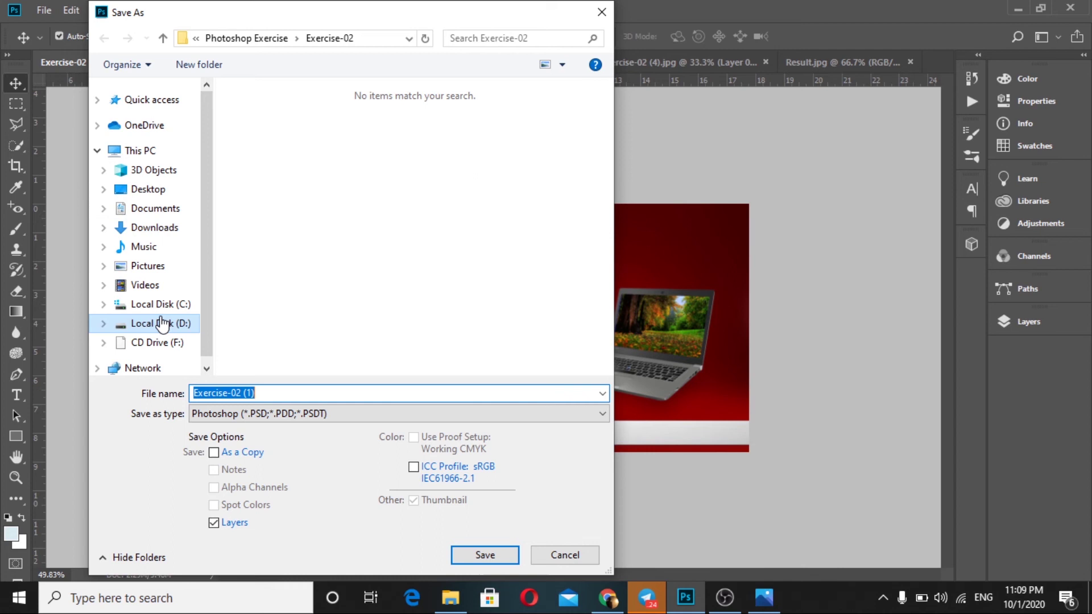
left_click(154, 215)
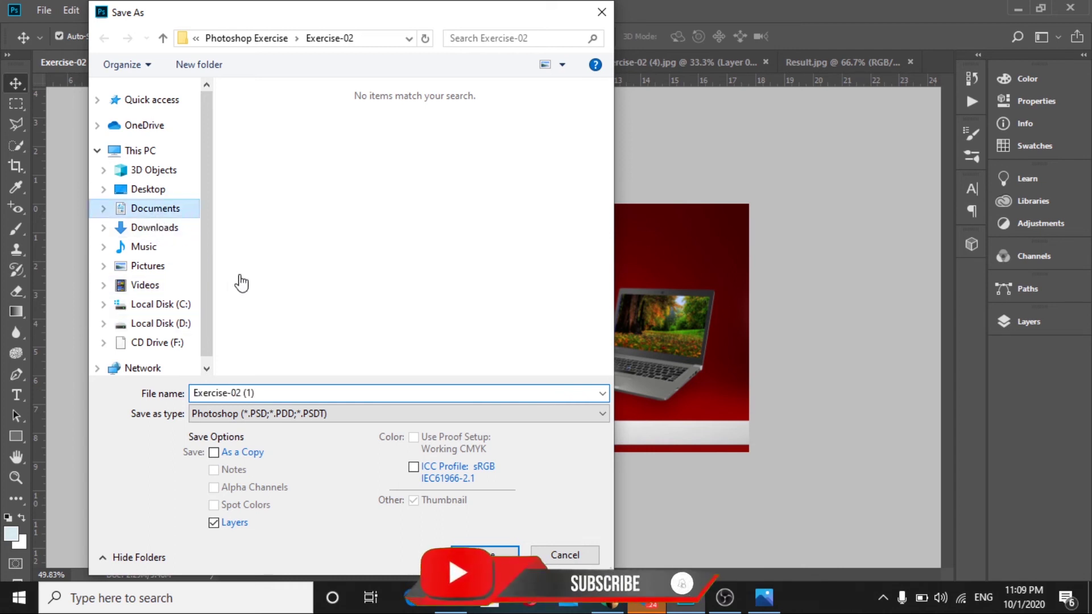
left_click_drag(314, 393, 88, 386)
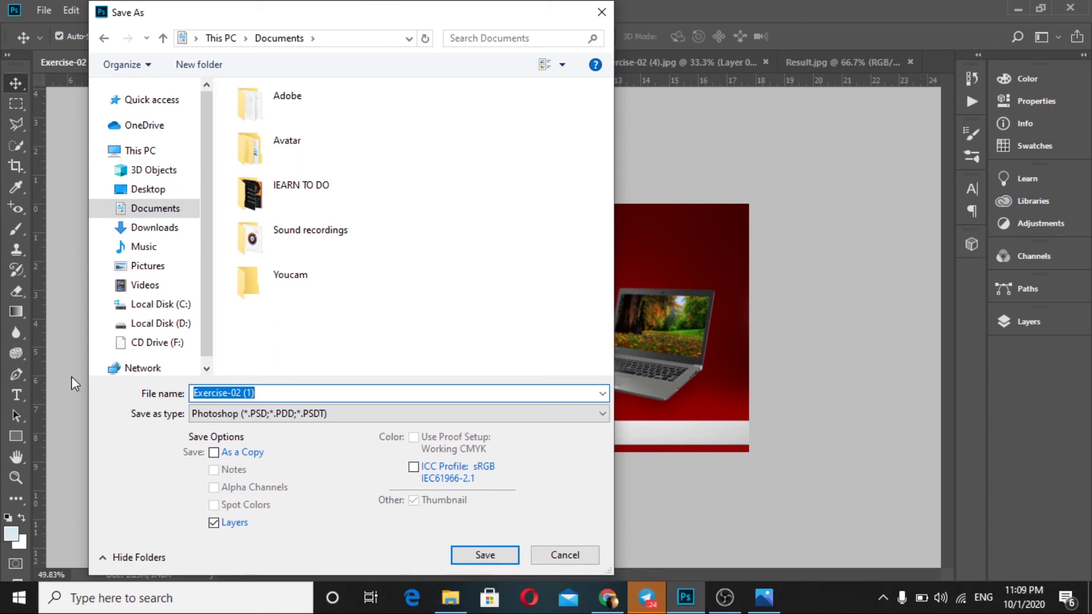
type("love")
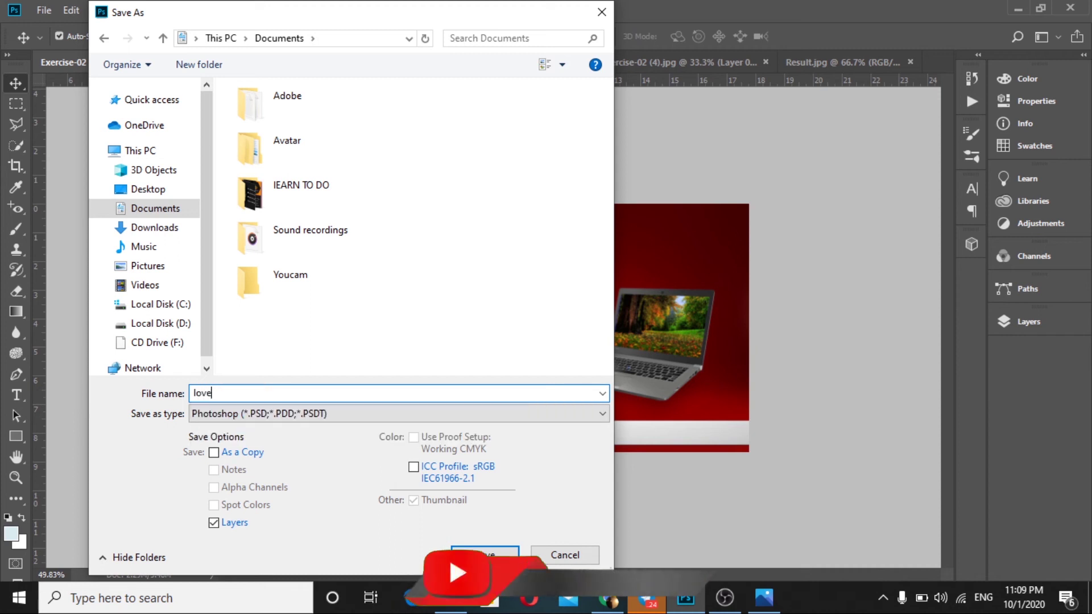
left_click(250, 413)
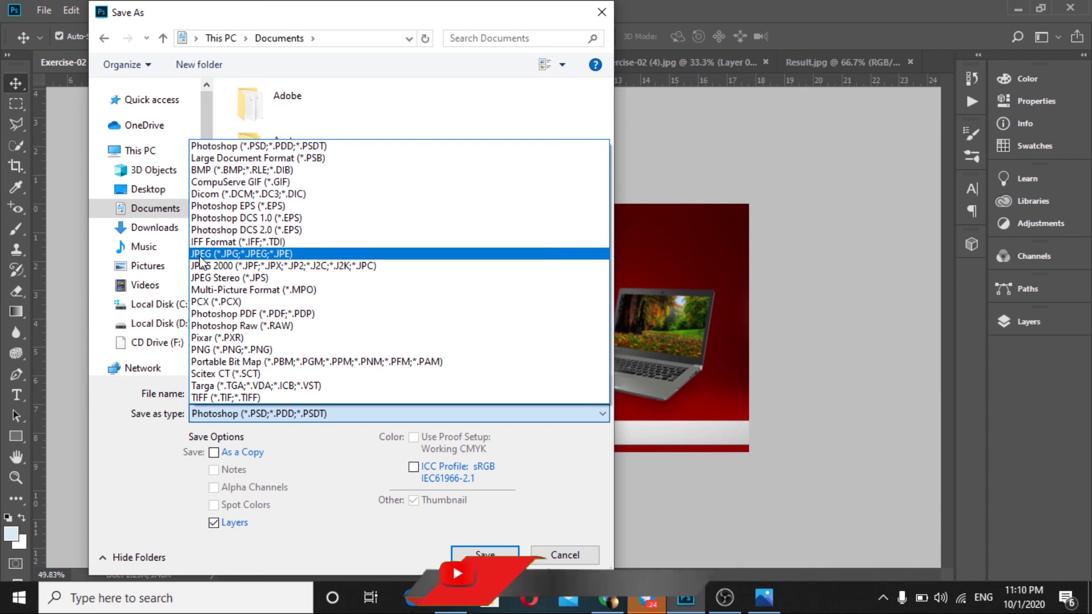
left_click(237, 254)
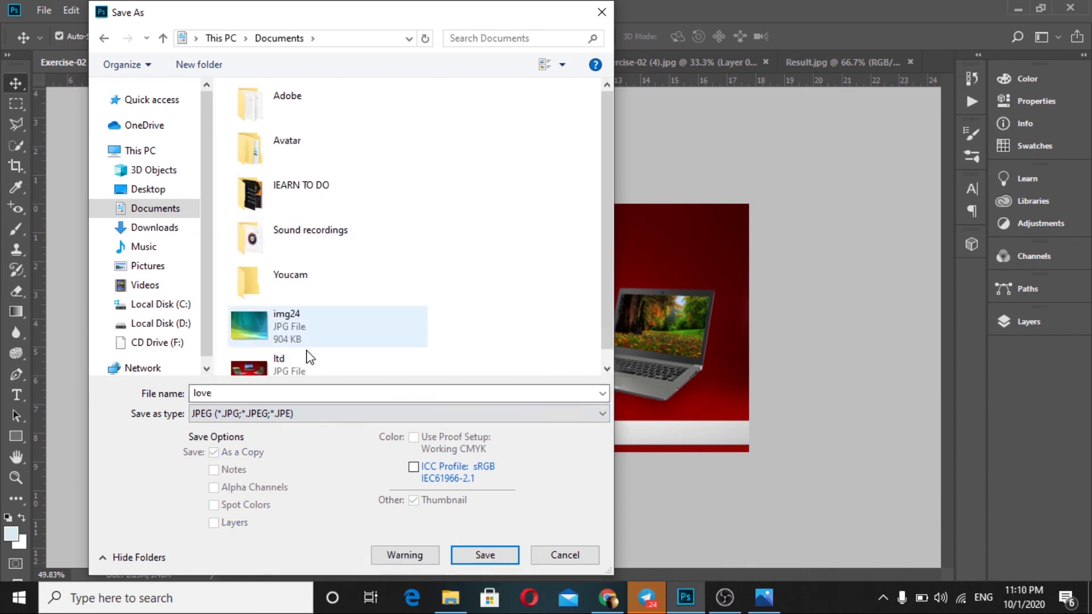
left_click(485, 555)
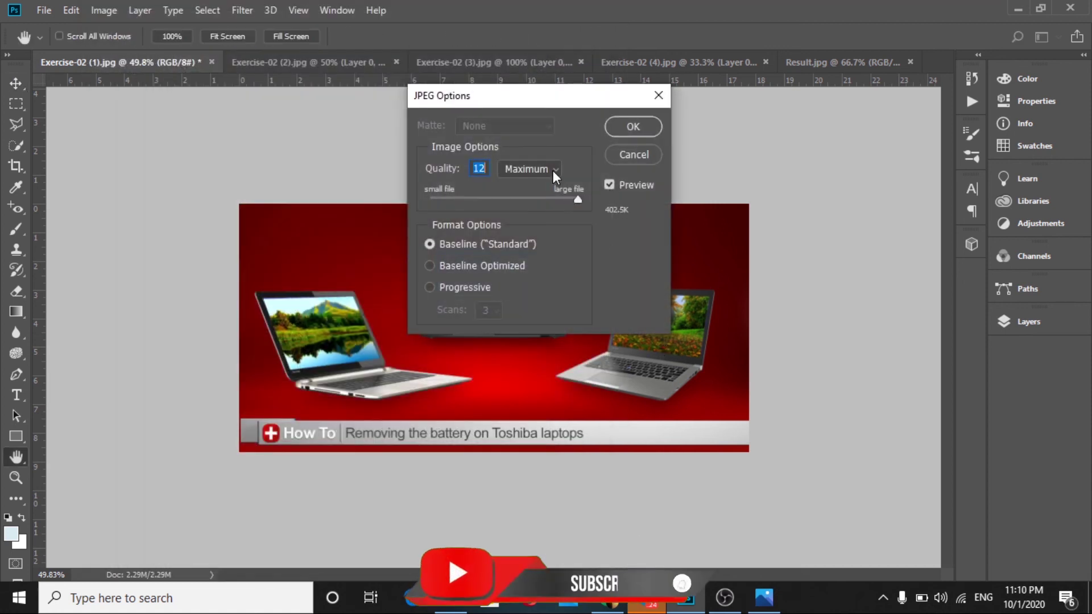
- Save love.jpg with JPEG Options quality at 12 (Maximum)
left_click(548, 172)
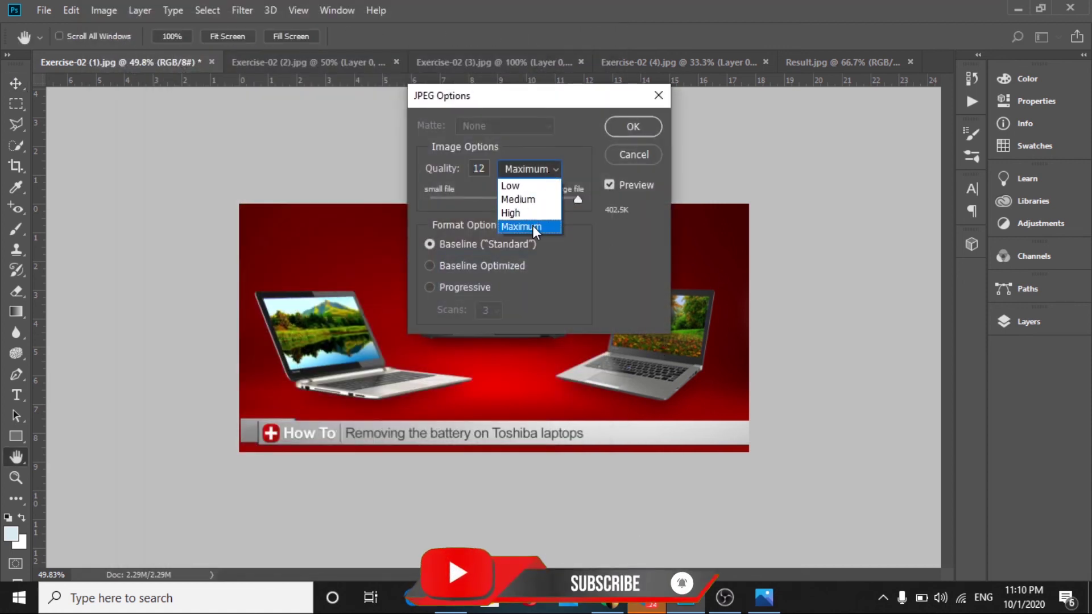
left_click(511, 213)
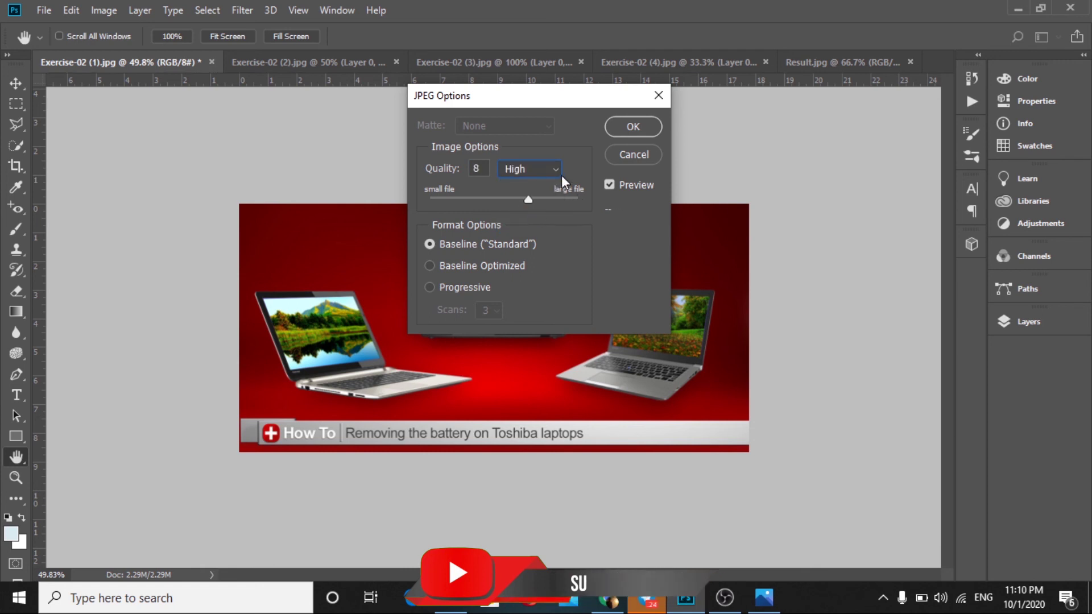
left_click_drag(534, 199, 838, 242)
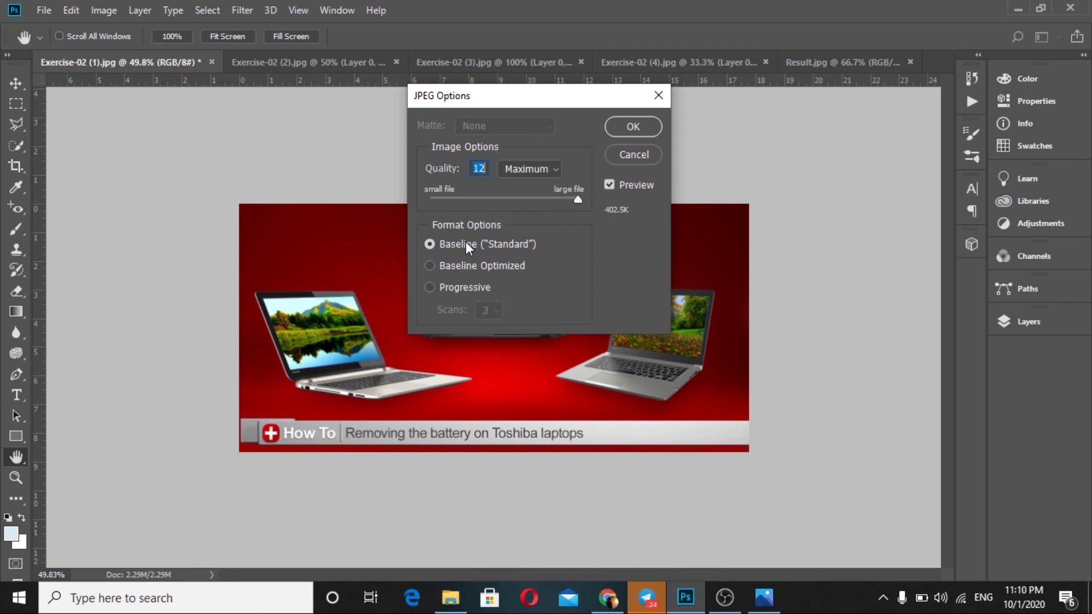
left_click(645, 126)
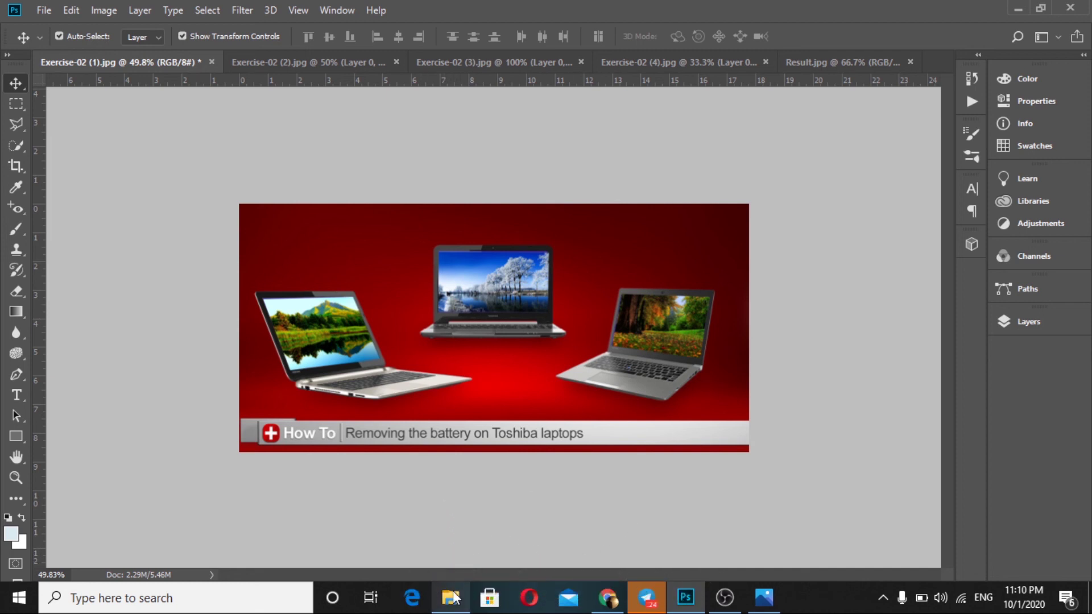
- Open love.jpg from the Documents folder in the Photos app
left_click(451, 598)
left_click(1066, 128)
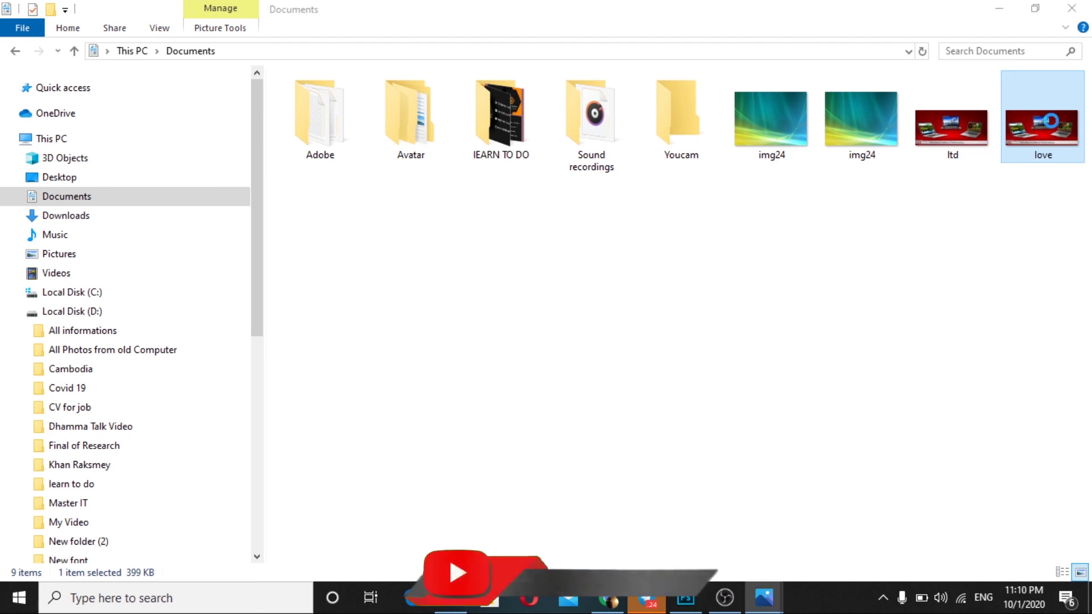
double_click(1054, 128)
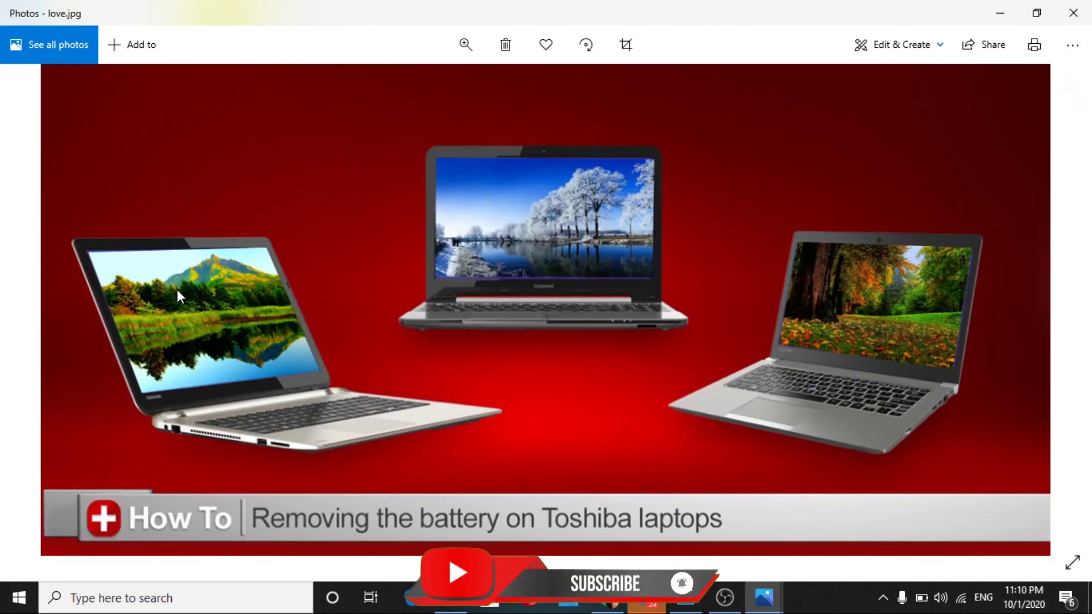